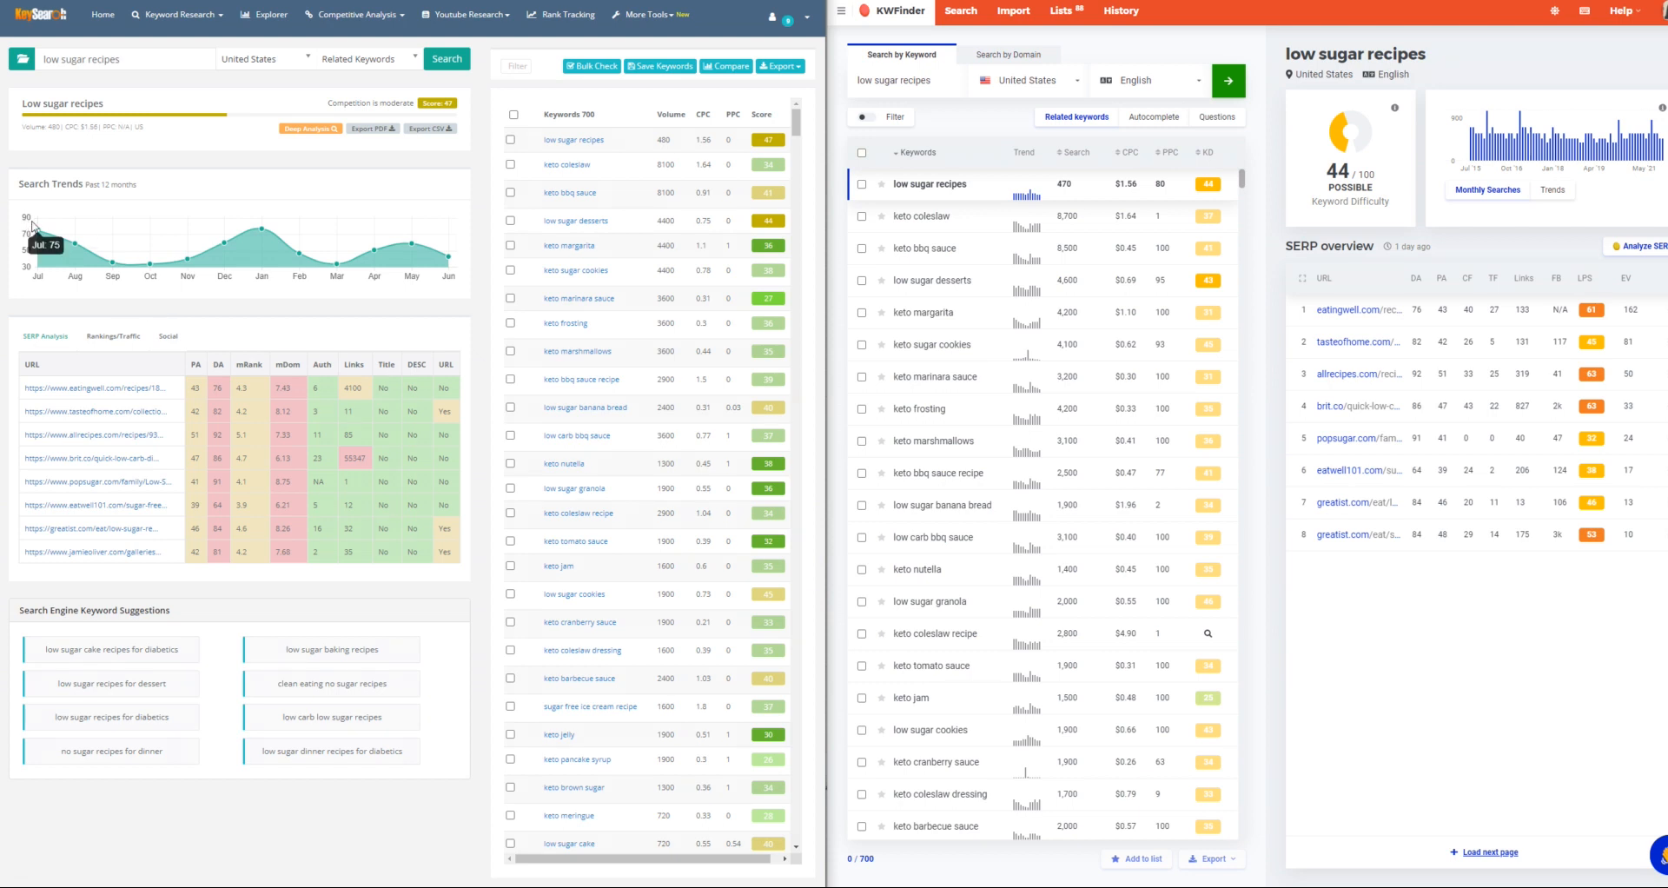
# Run a Deep Analysis of the keyword "low sugar recipes" in KeySearch.
pyautogui.moveTo(124, 258)
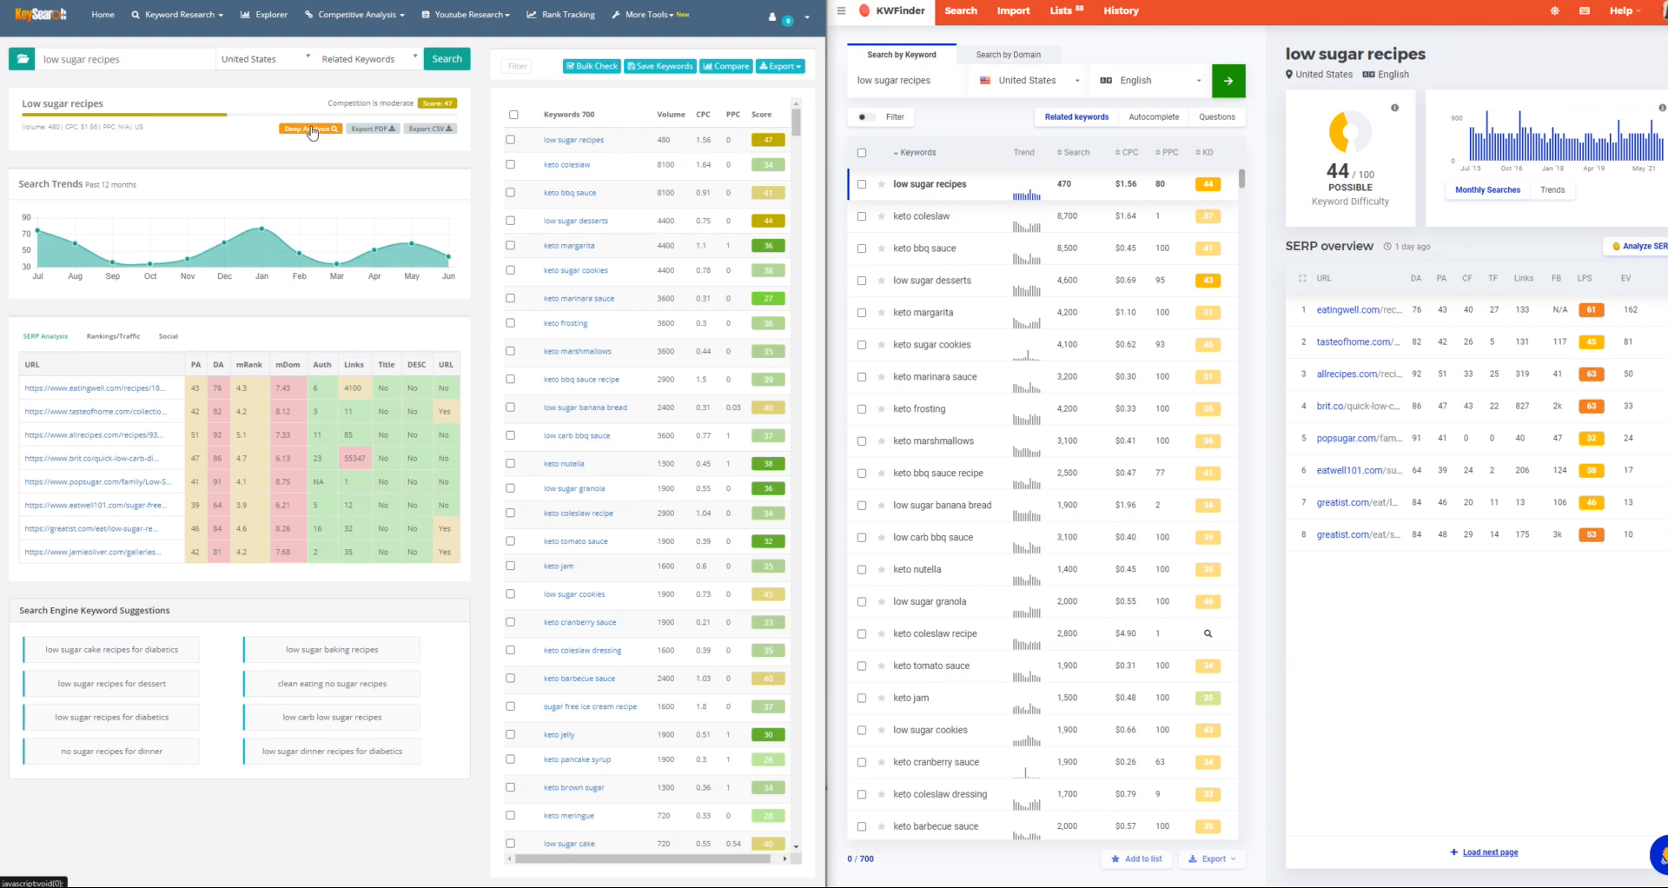
pyautogui.click(312, 132)
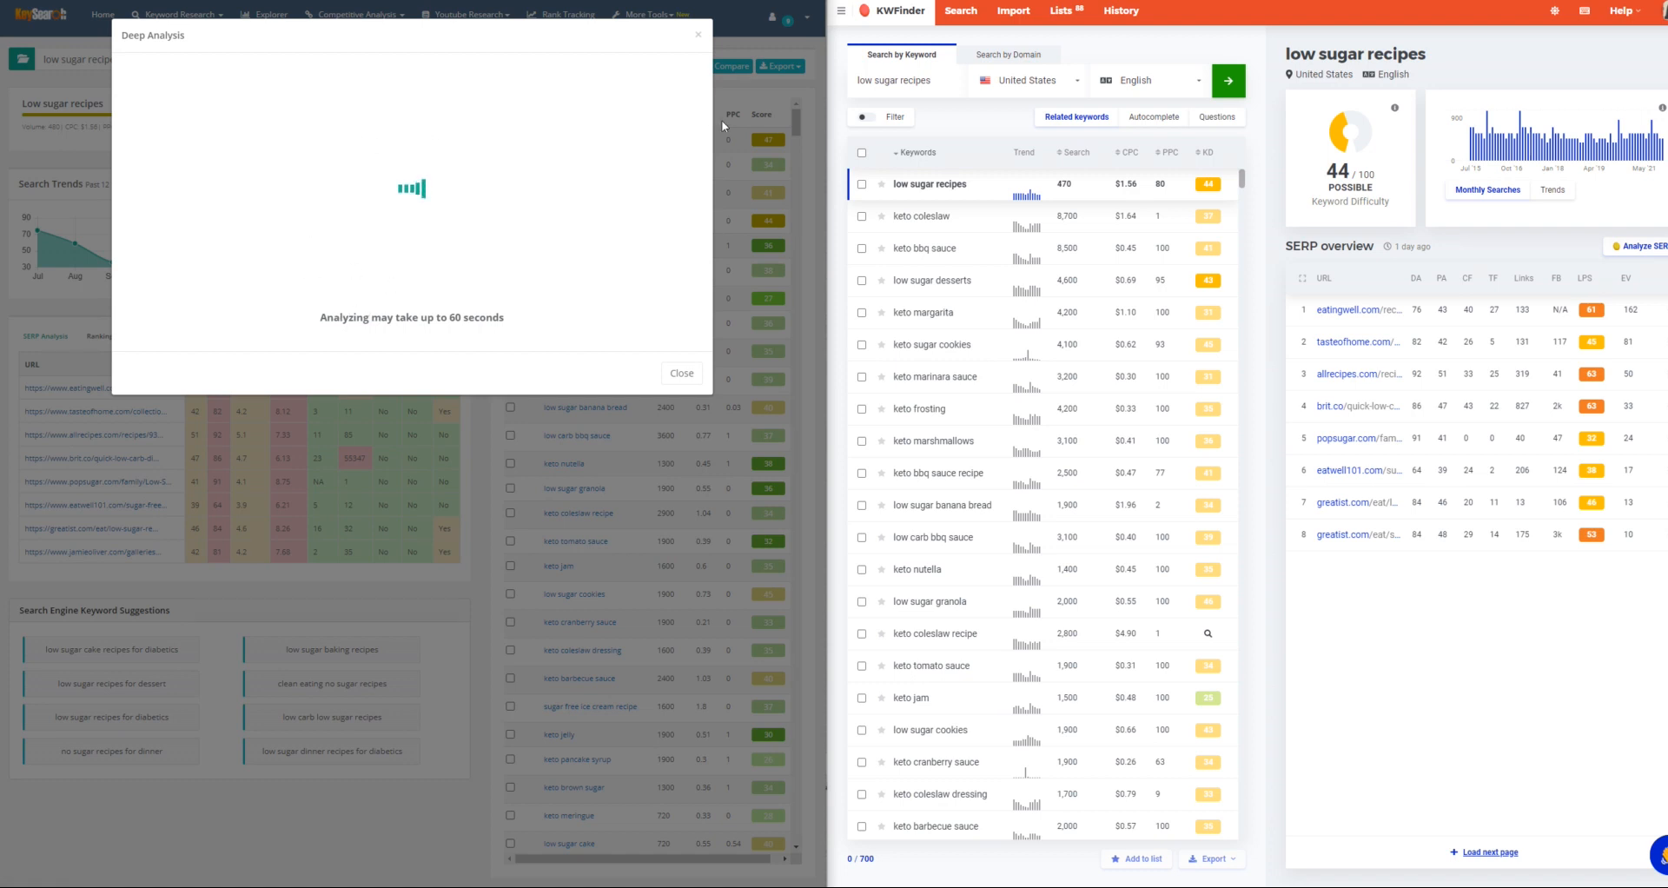
# Search KWFinder for the second keyword on the prepared list, "what is indoor bowls?".
pyautogui.moveTo(931, 80); pyautogui.dragTo(862, 80)
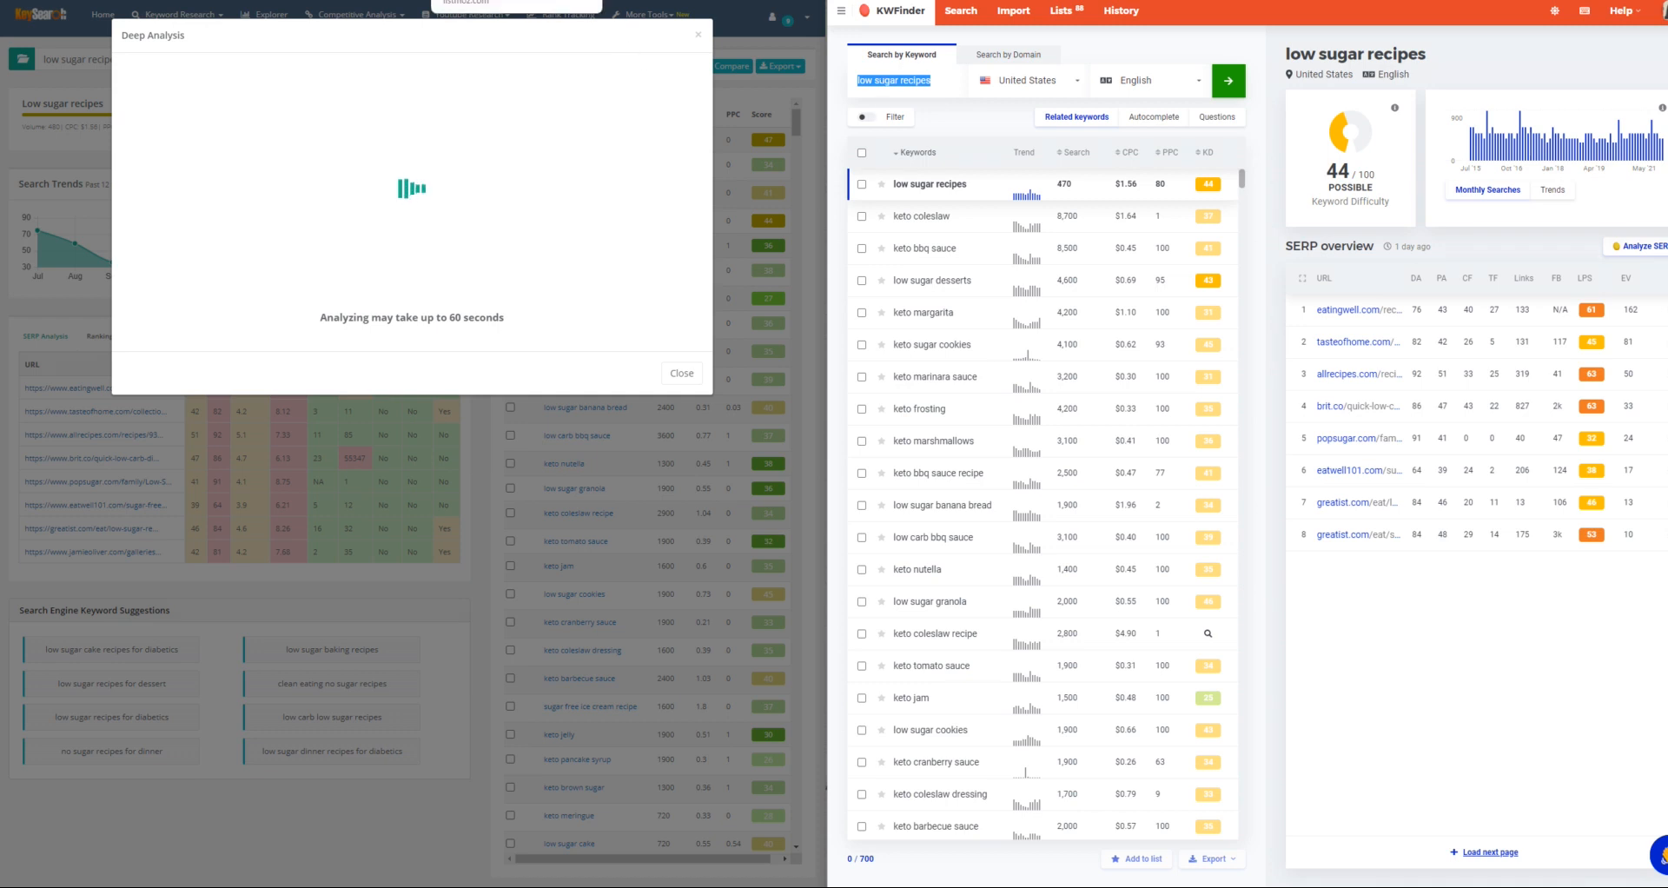
pyautogui.click(483, 0)
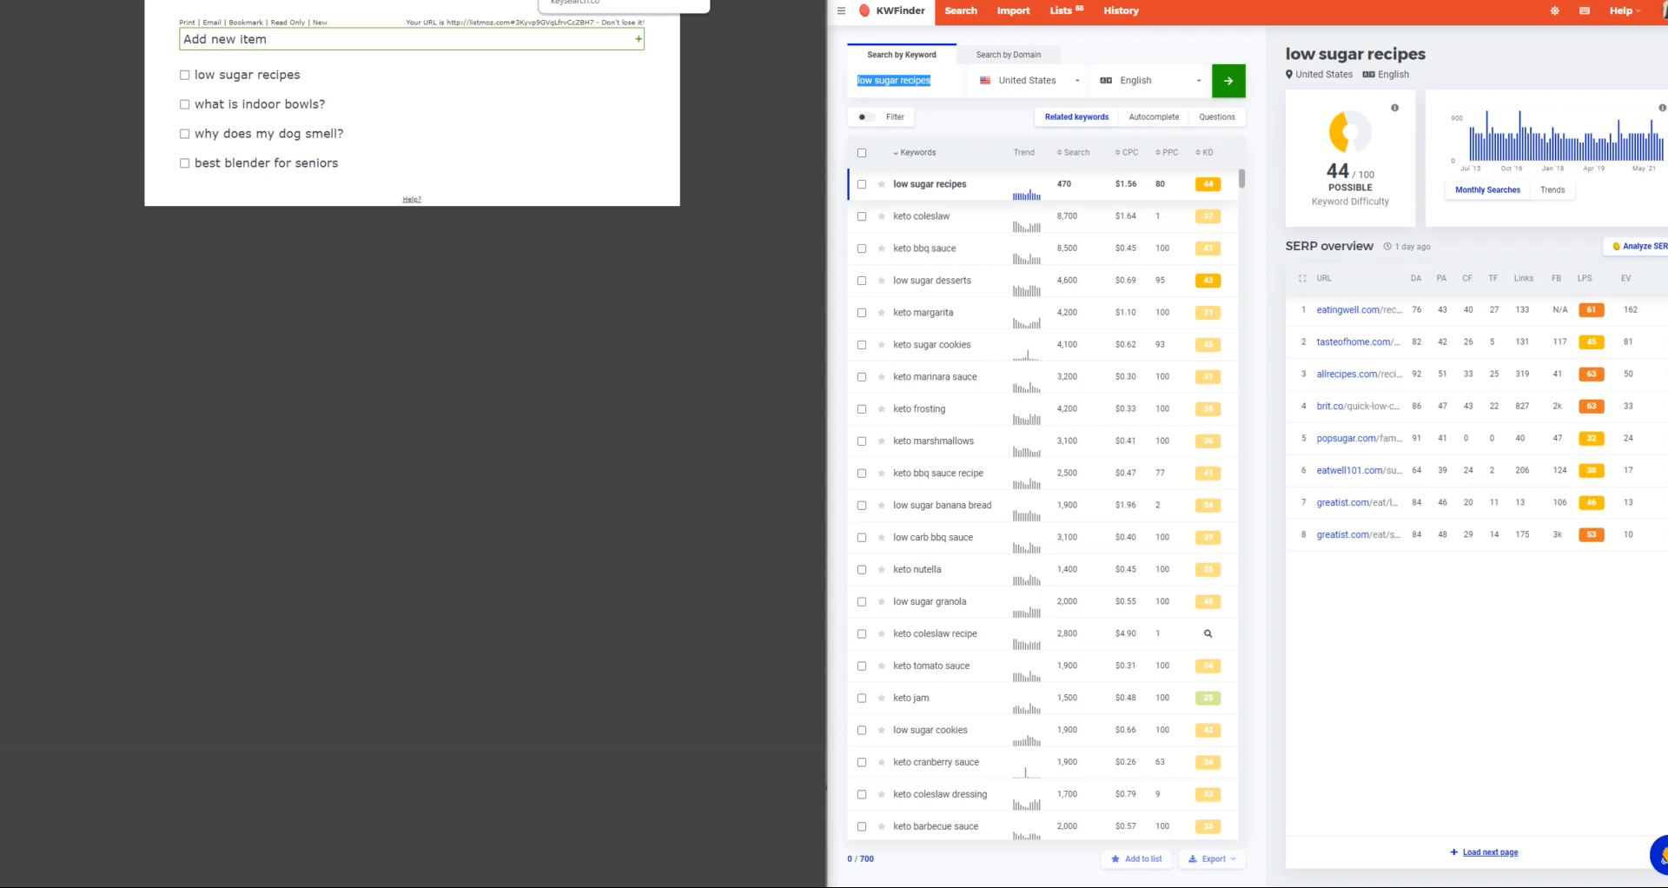
pyautogui.click(584, 0)
pyautogui.press('BackSpace')
pyautogui.write('w')
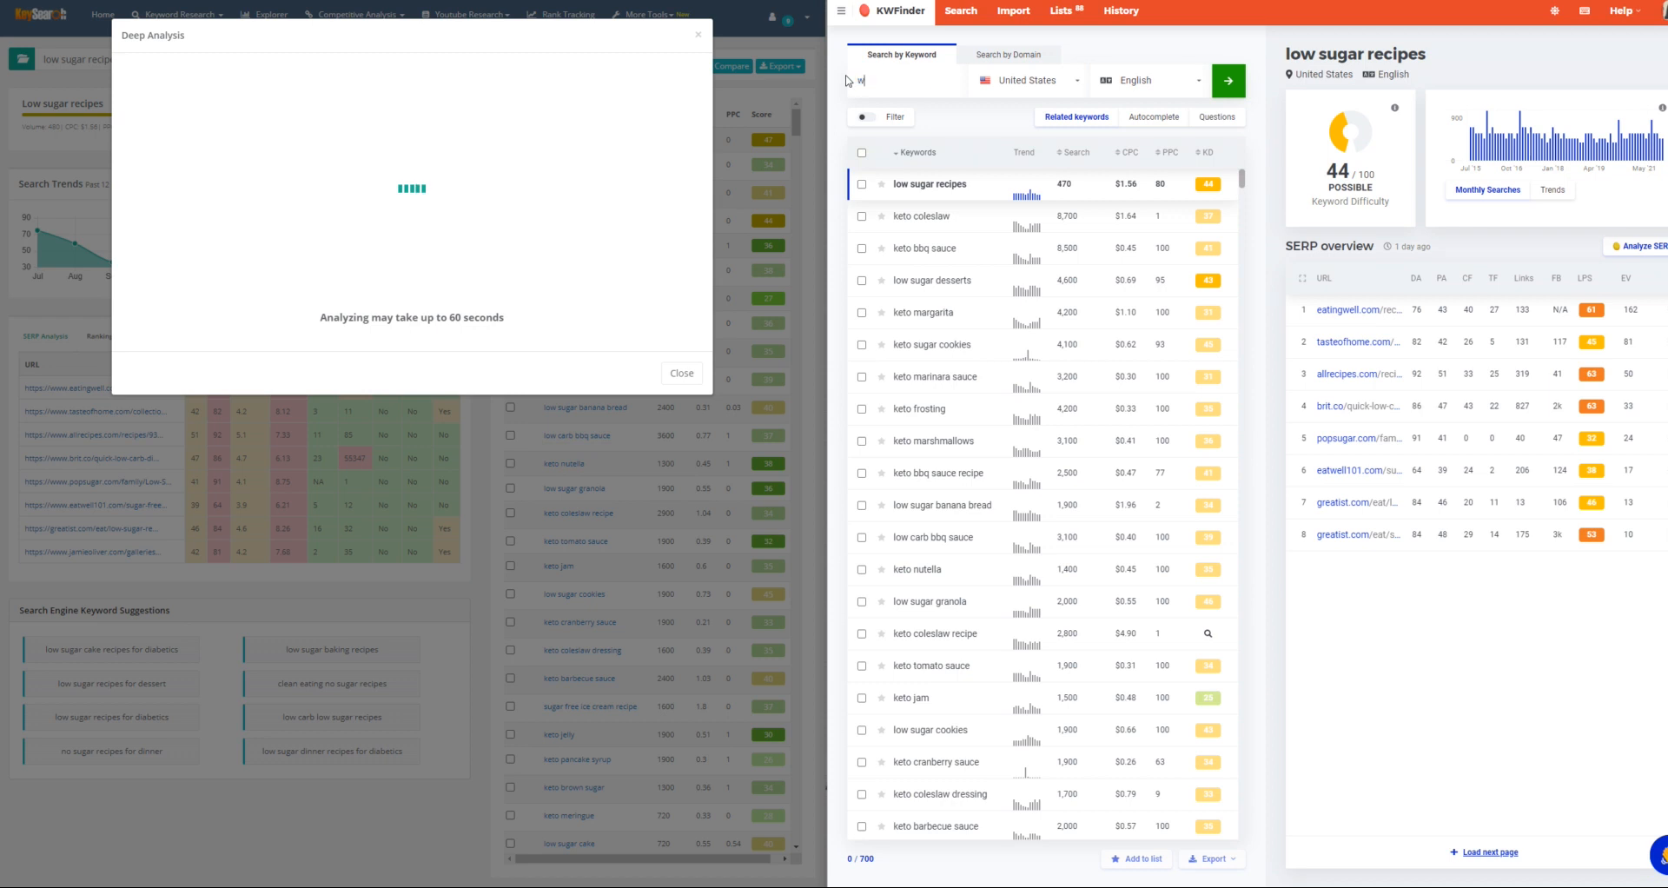
pyautogui.write('hat is')
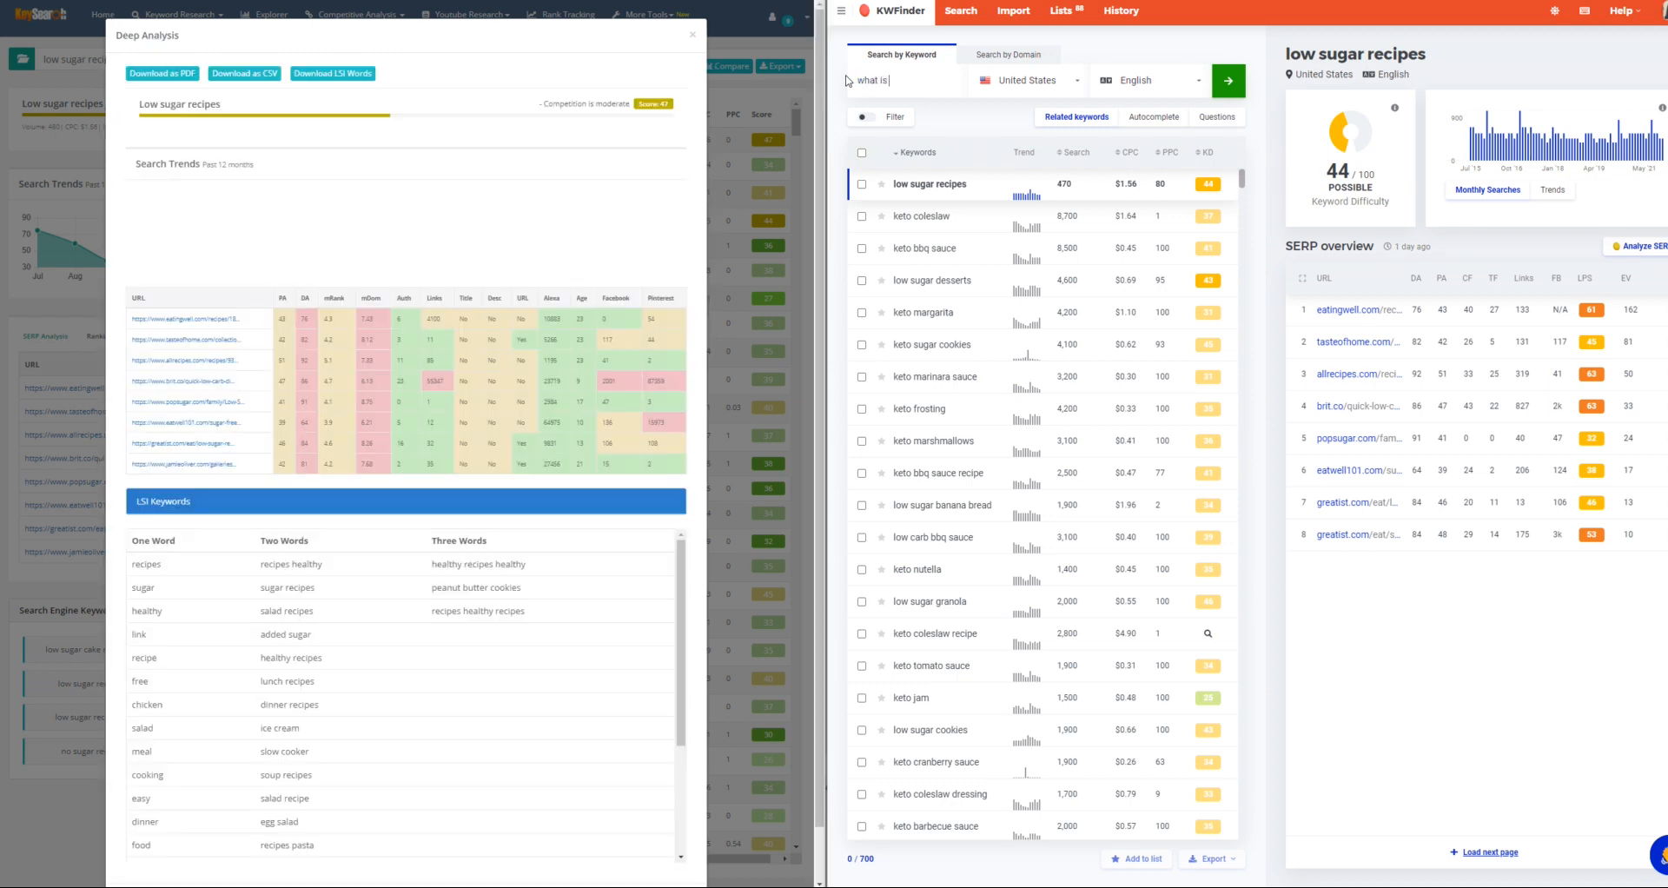
pyautogui.write(' indoor bowls?')
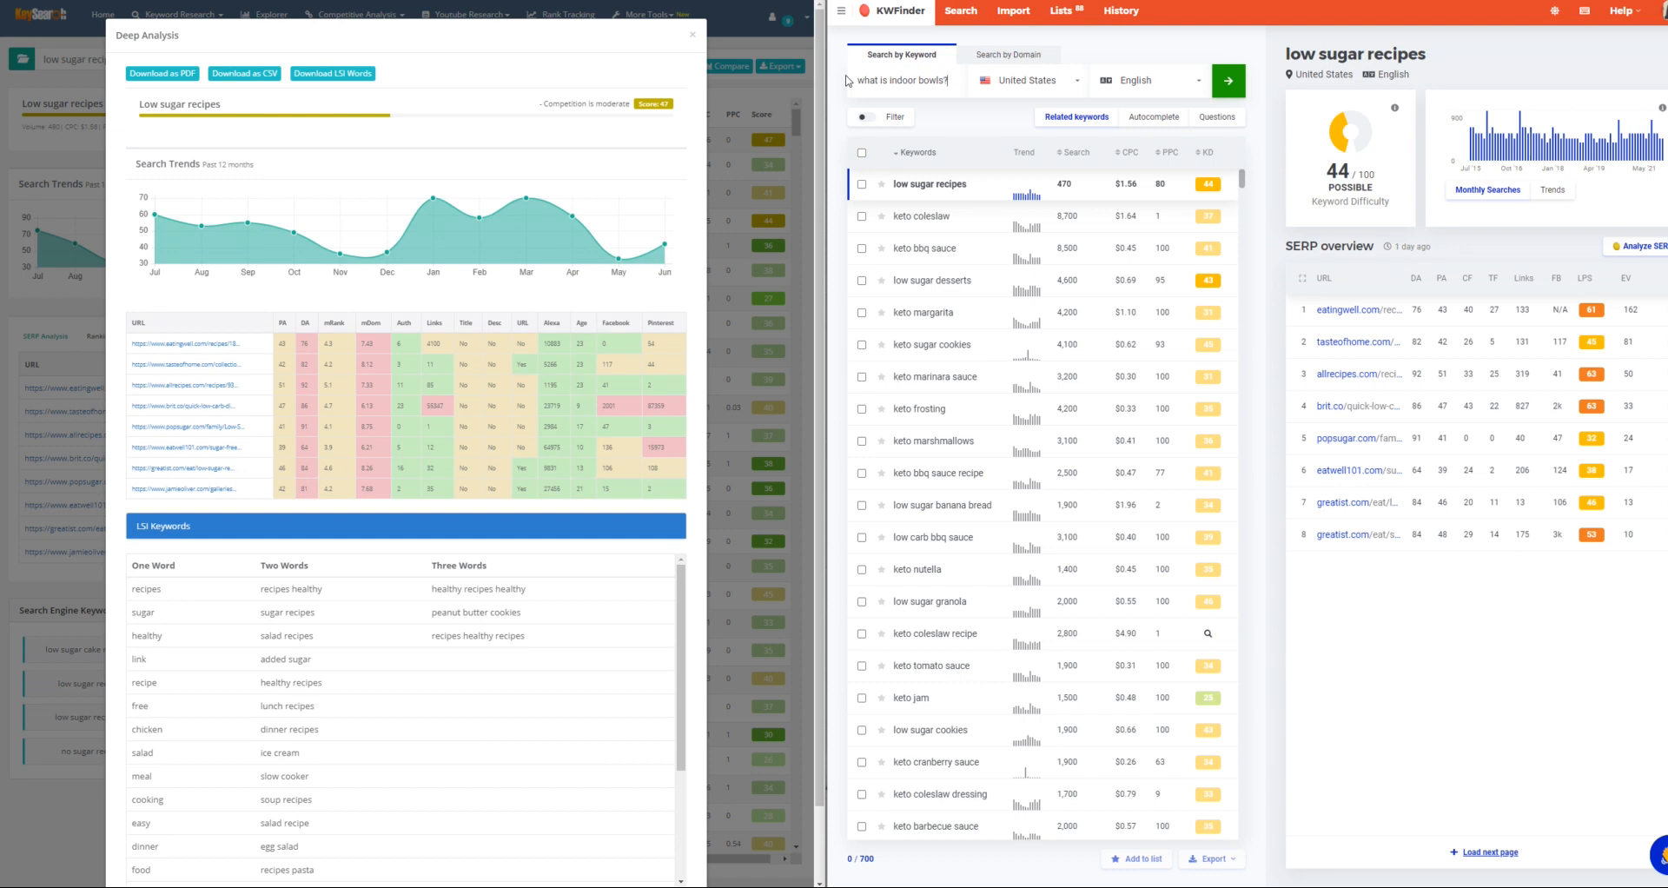
pyautogui.press('Return')
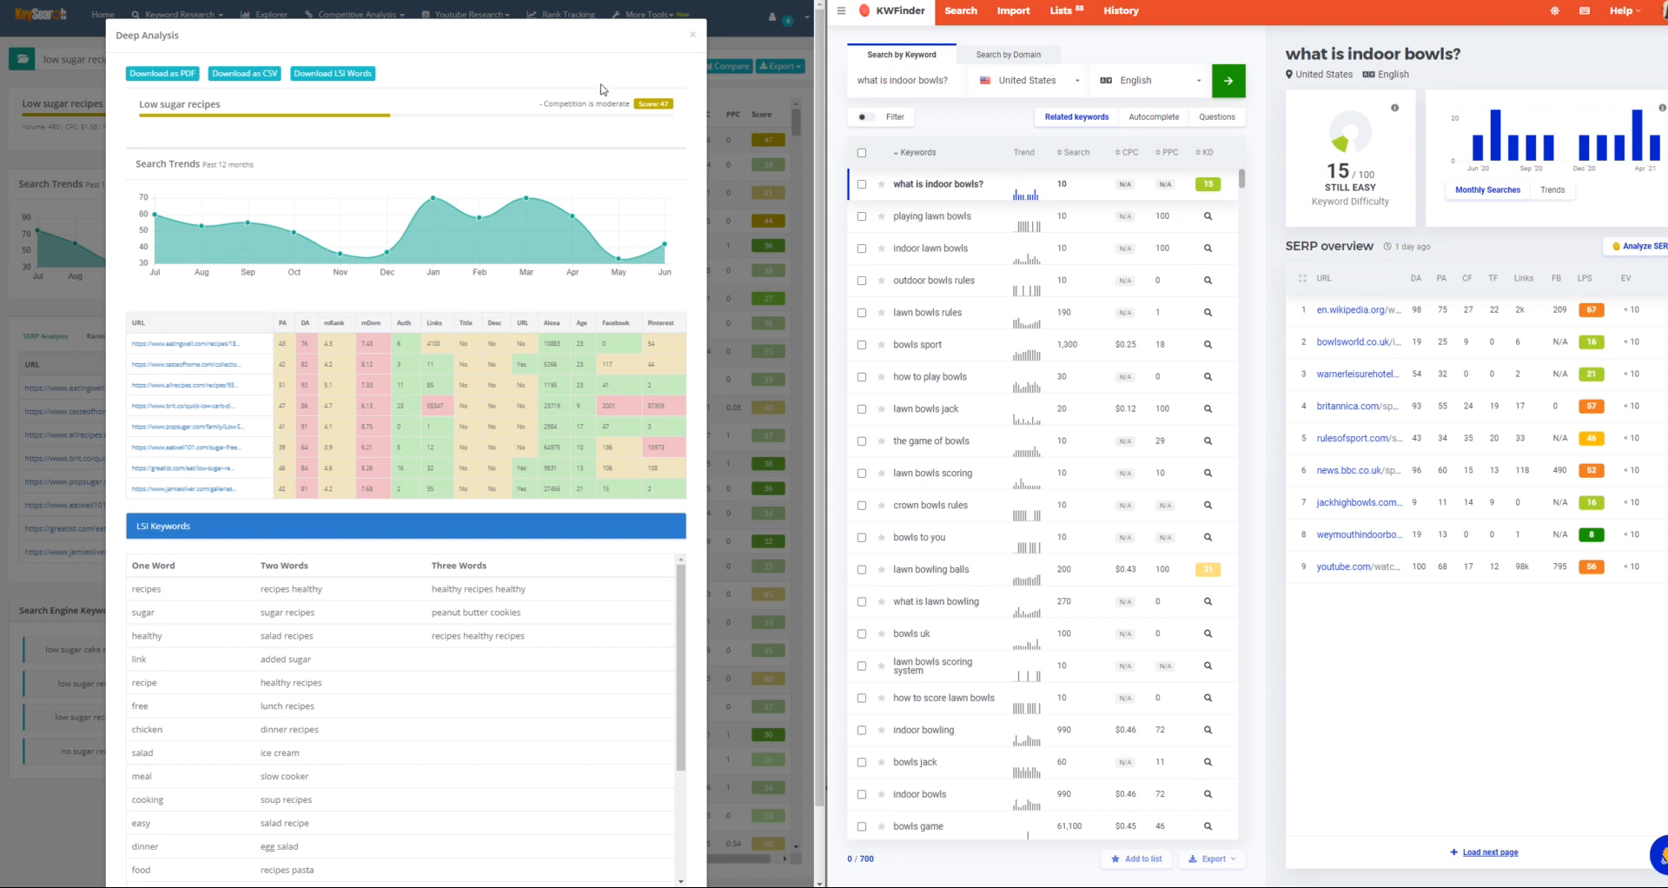
# Close the Deep Analysis in KeySearch and review the Rankings/Traffic, Social and SERP Analysis metrics for "low sugar recipes".
pyautogui.click(694, 38)
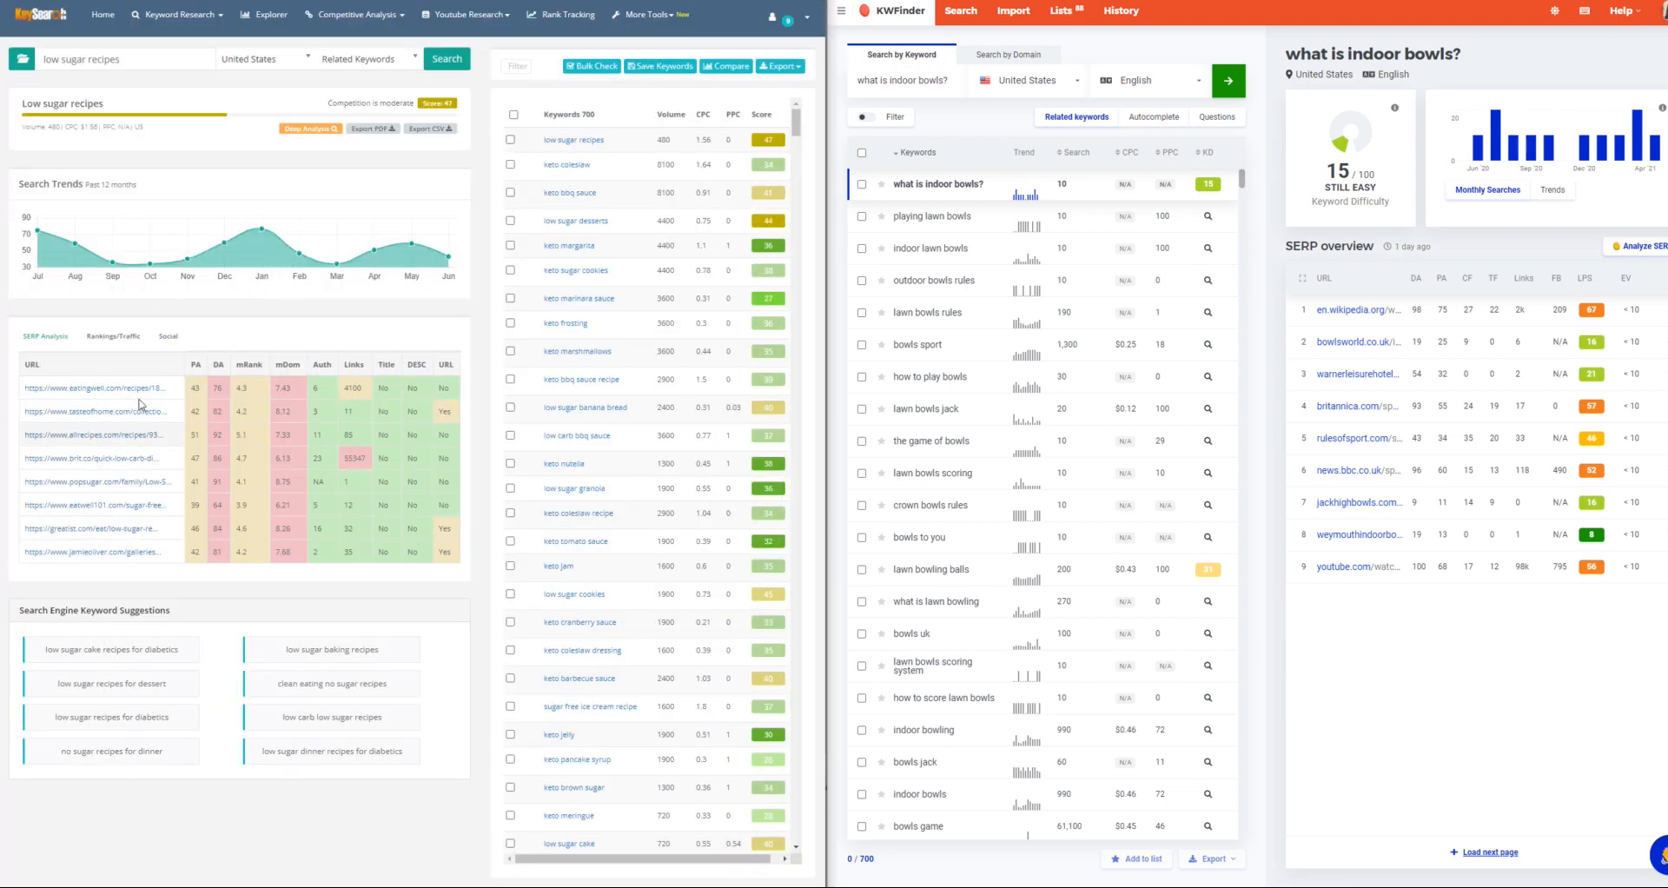
pyautogui.click(114, 337)
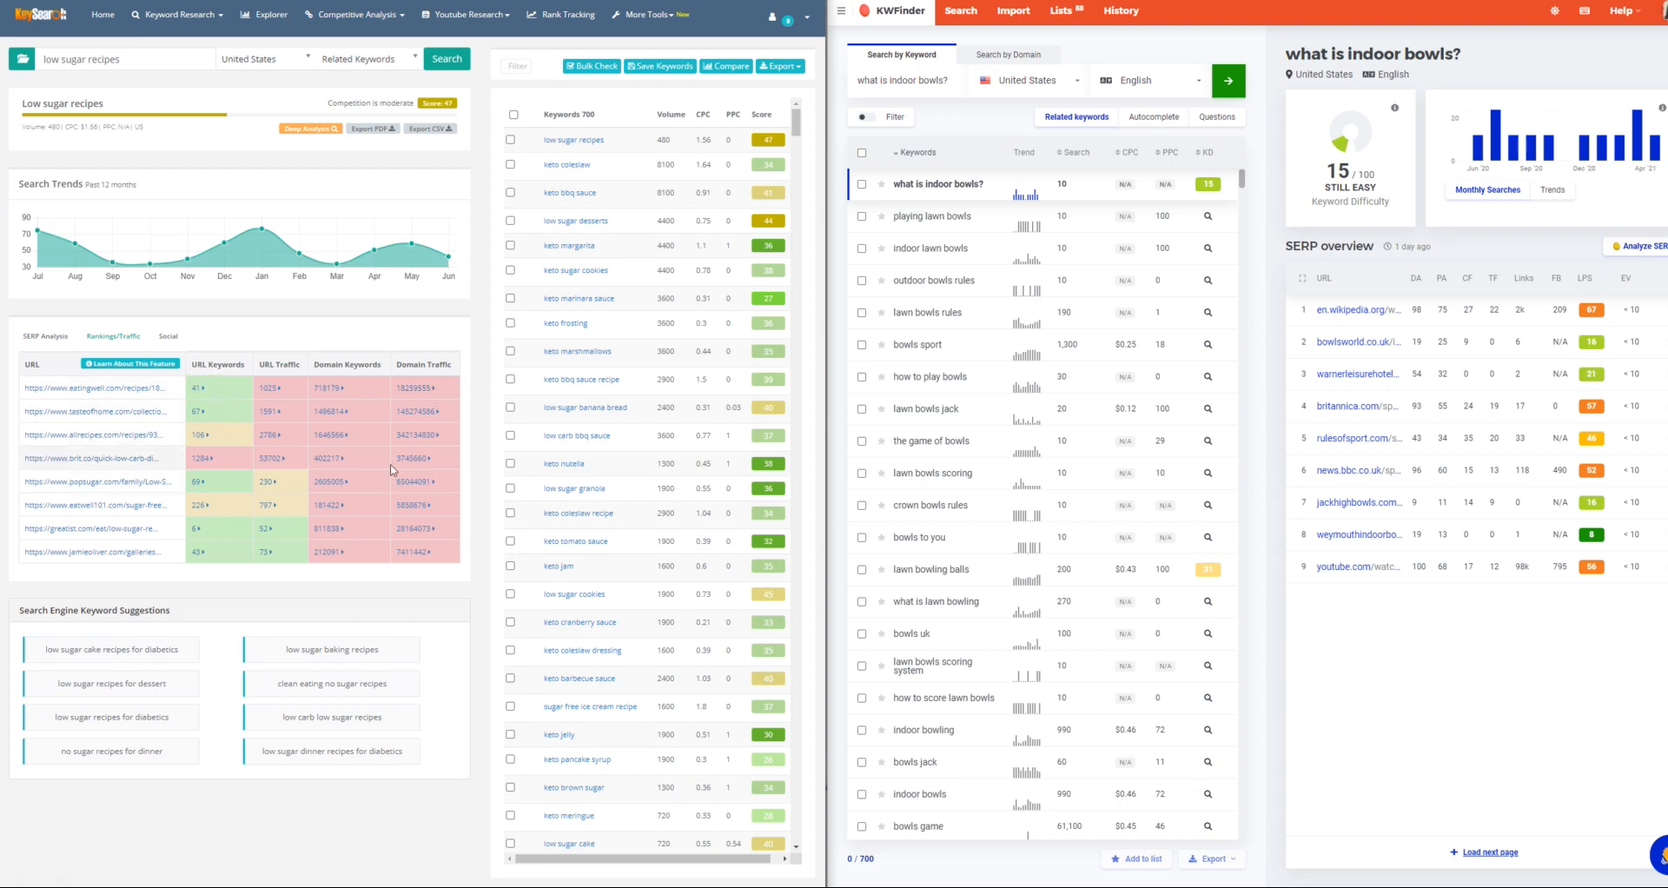
pyautogui.click(172, 337)
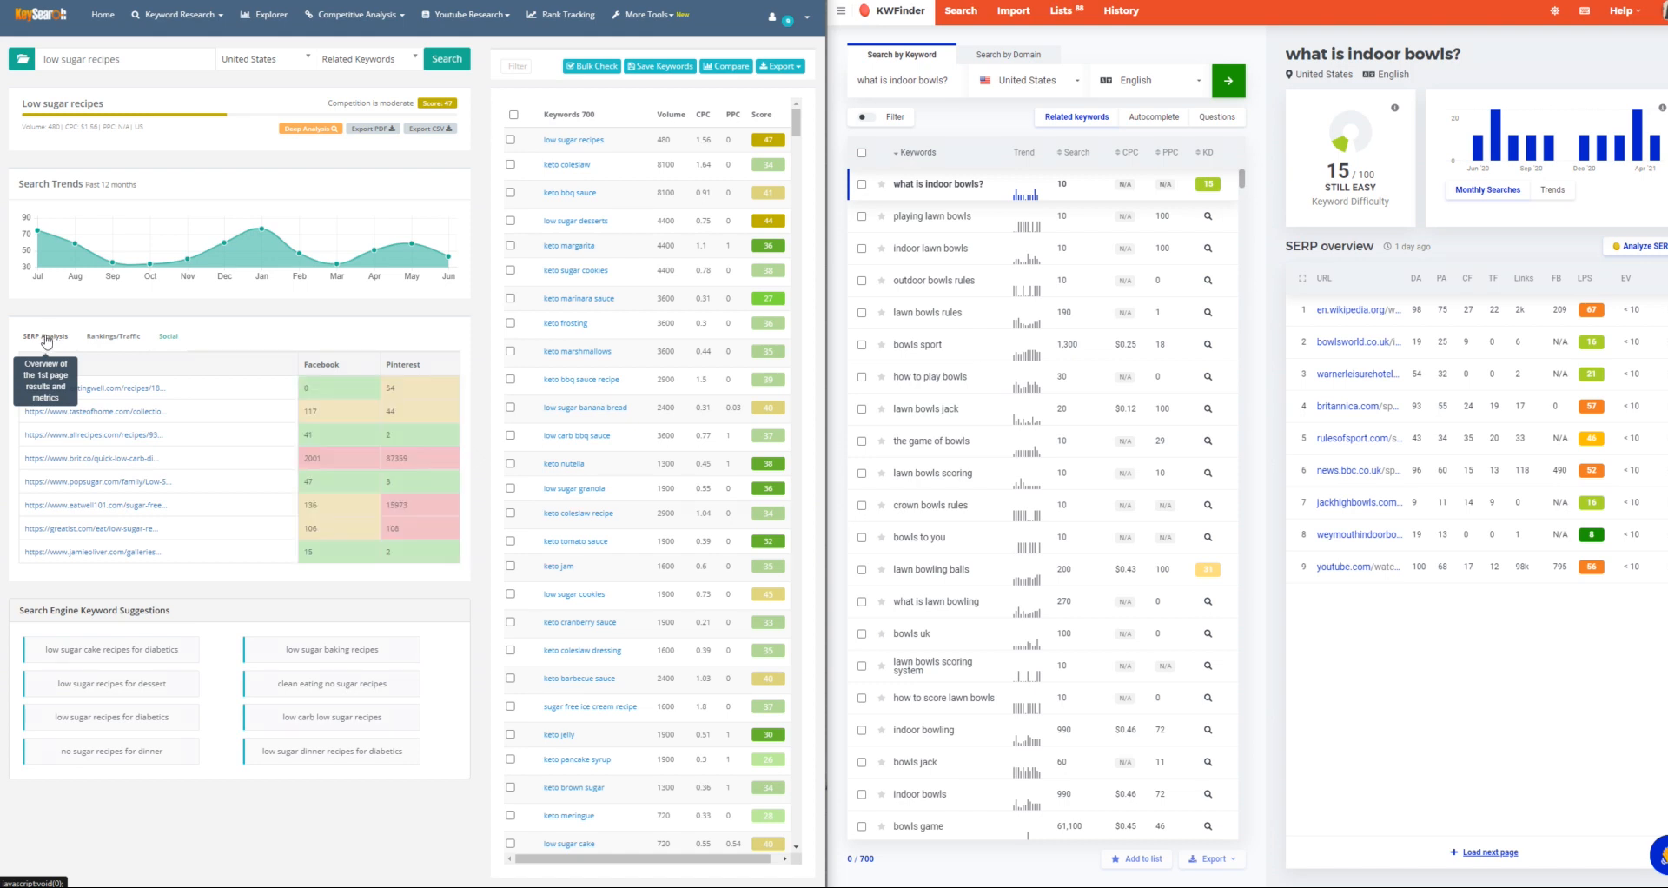
pyautogui.click(47, 339)
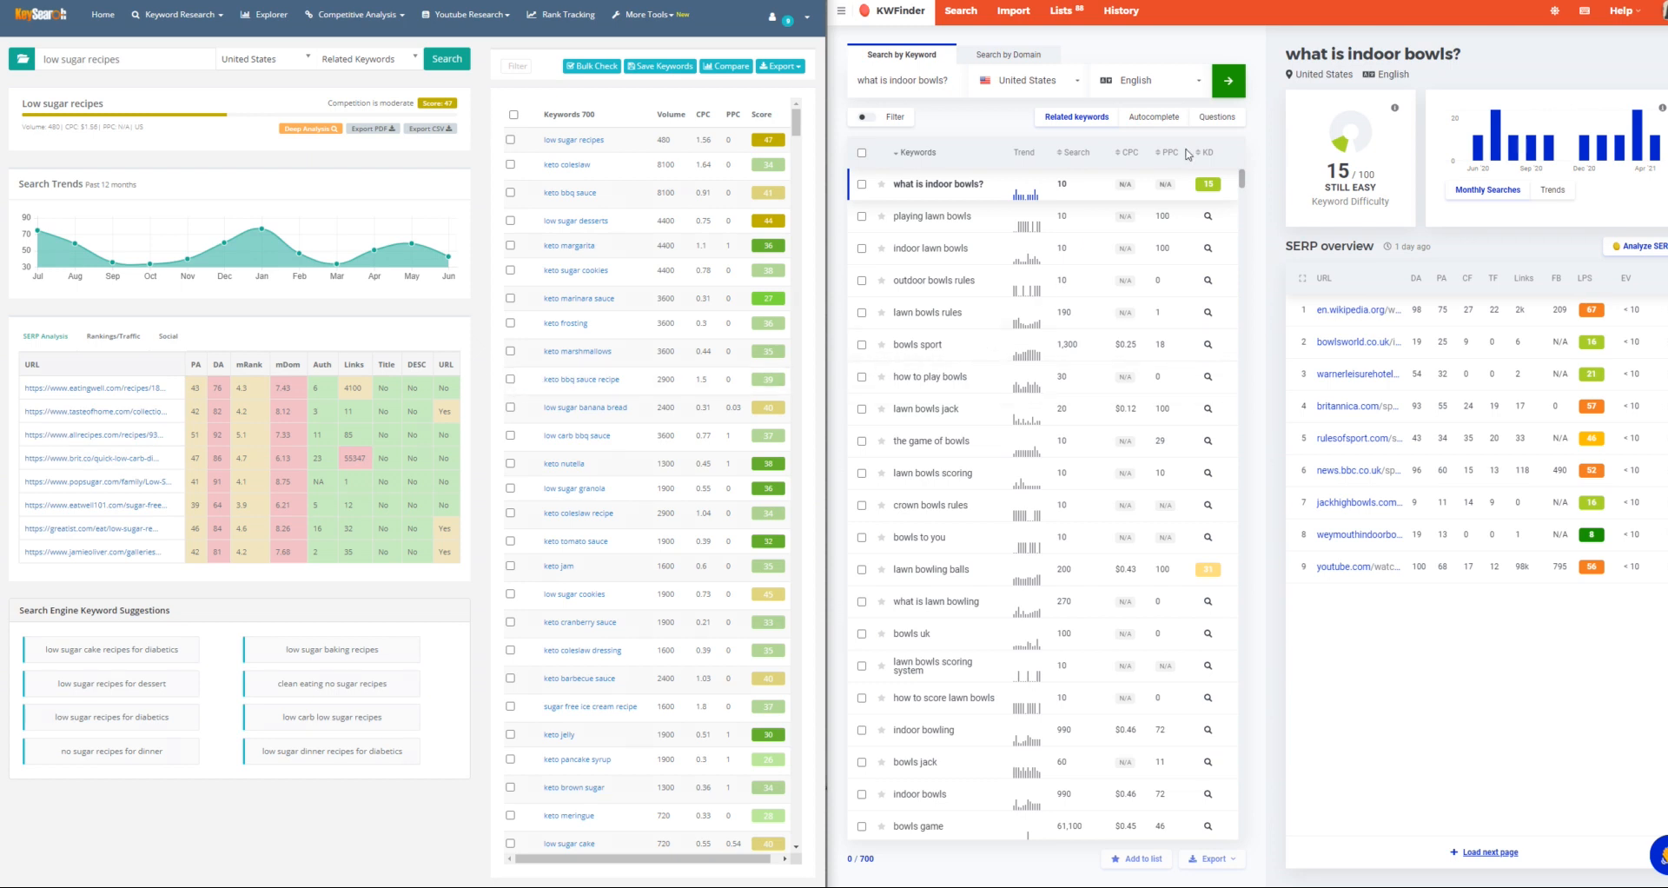
# Copy the keyword "what is indoor bowls?" from KWFinder into KeySearch and run the search there.
pyautogui.doubleClick(884, 81)
pyautogui.tripleClick(885, 86)
pyautogui.rightClick(885, 88)
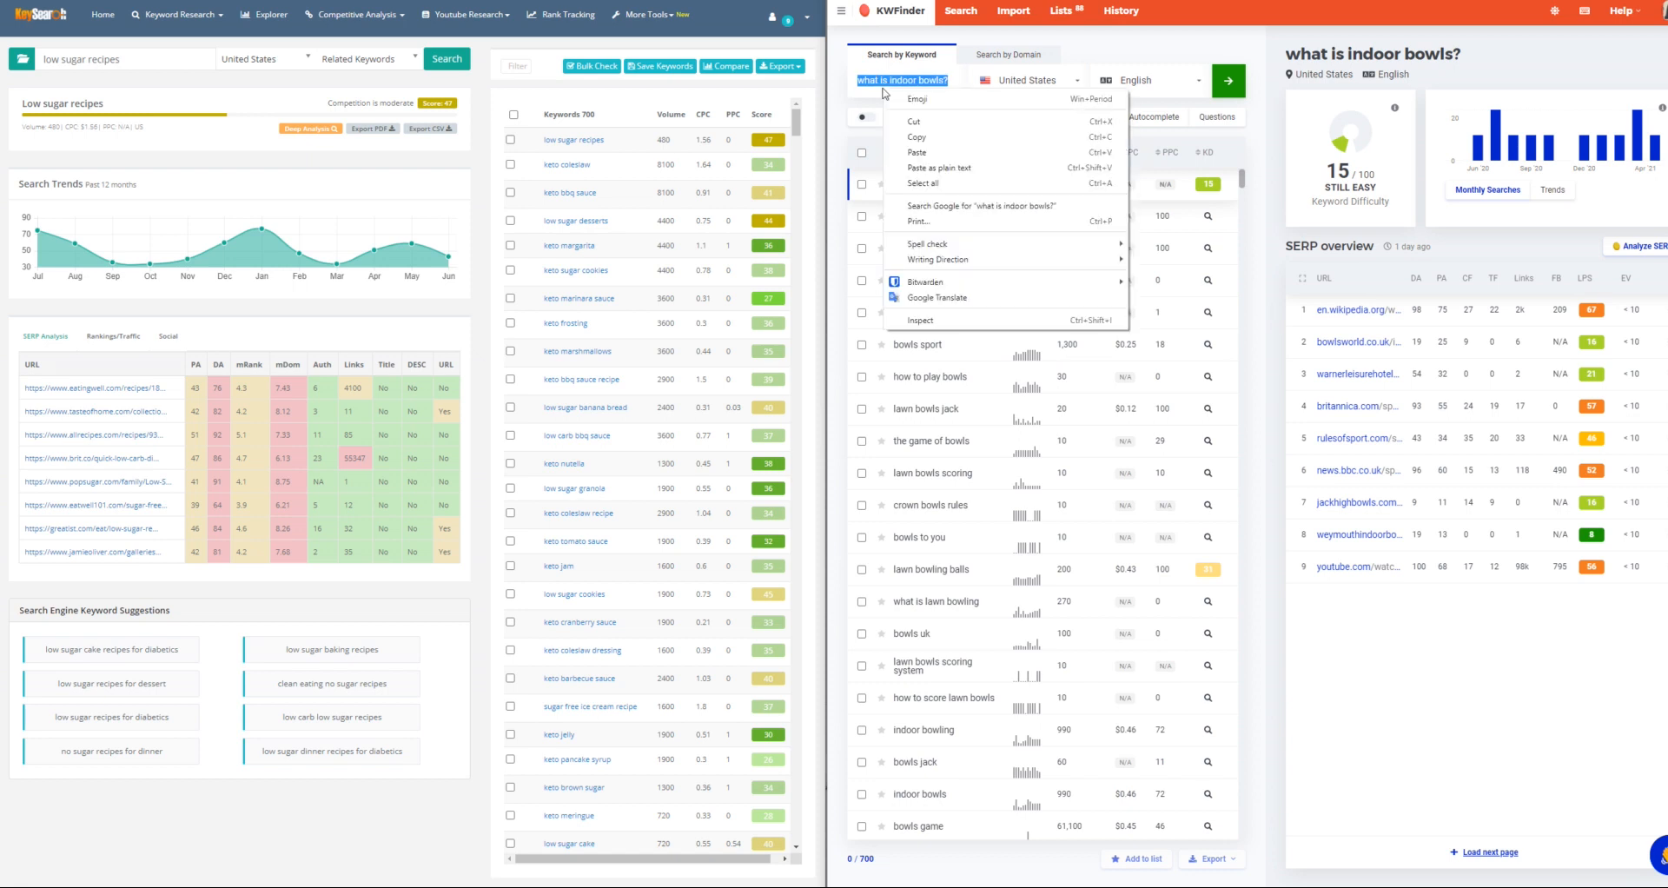
pyautogui.click(909, 142)
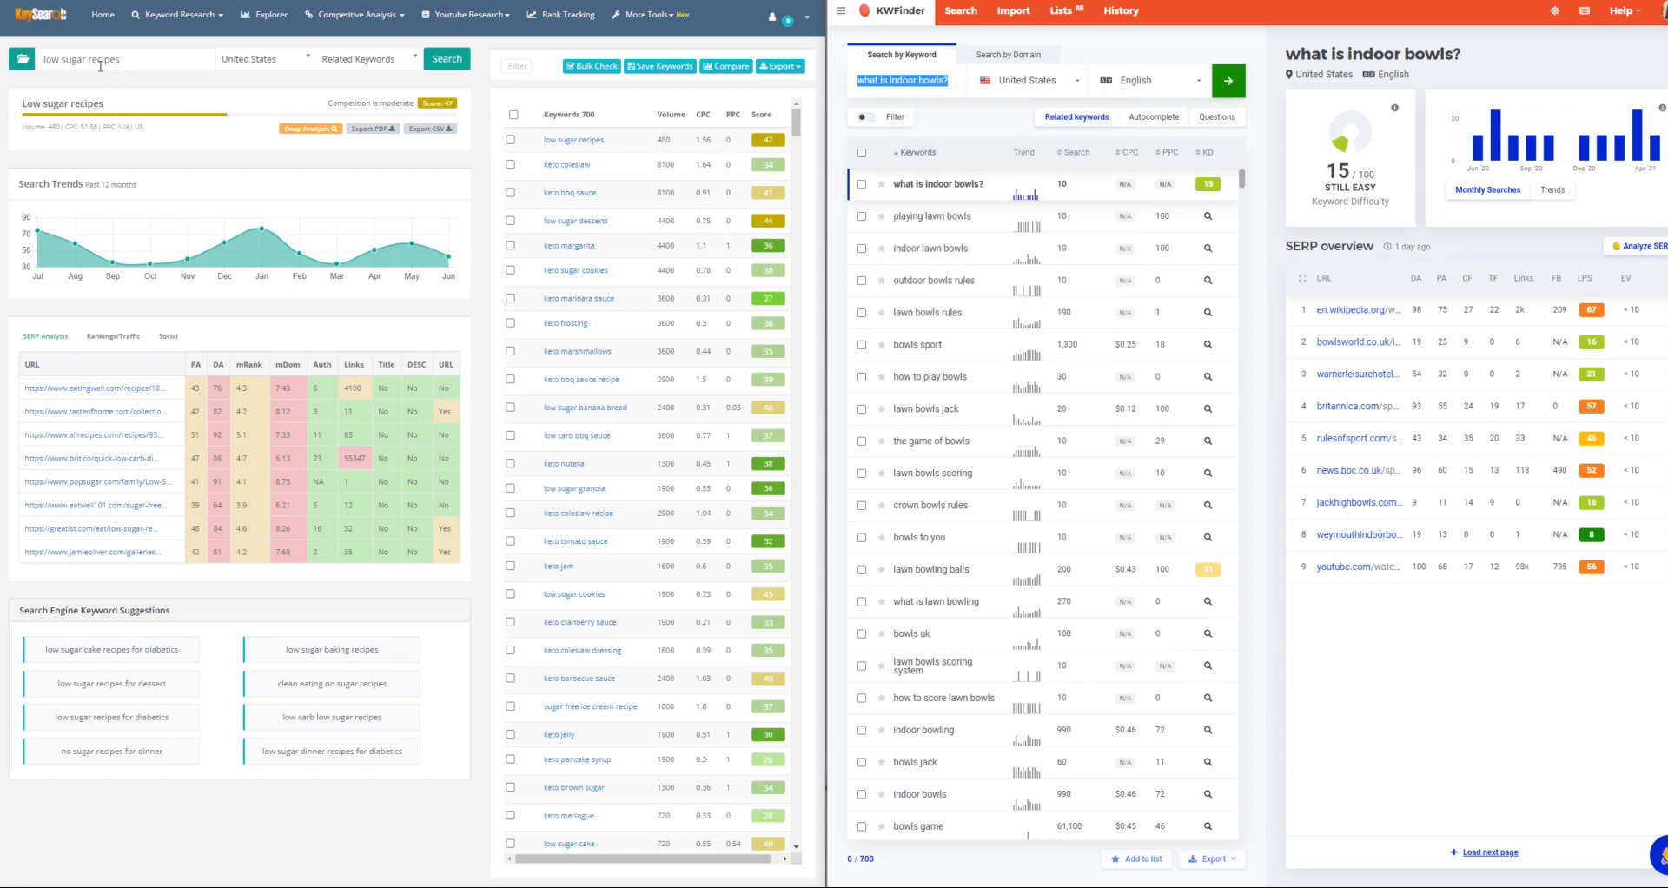
pyautogui.moveTo(134, 58); pyautogui.dragTo(33, 77)
pyautogui.rightClick(64, 54)
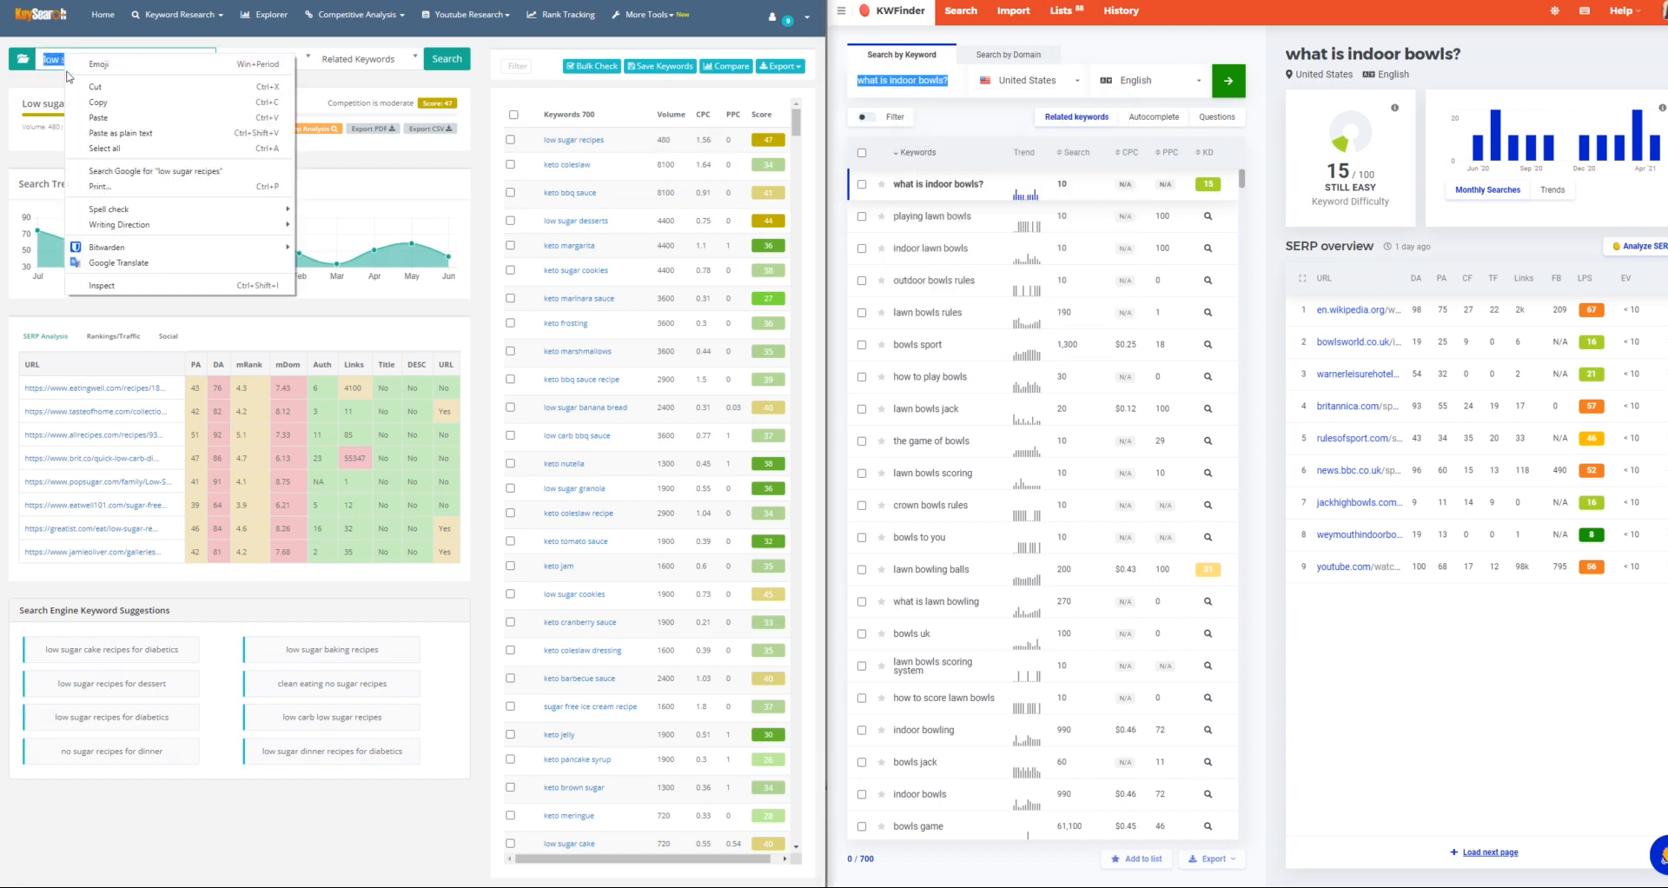
pyautogui.click(87, 122)
pyautogui.click(442, 62)
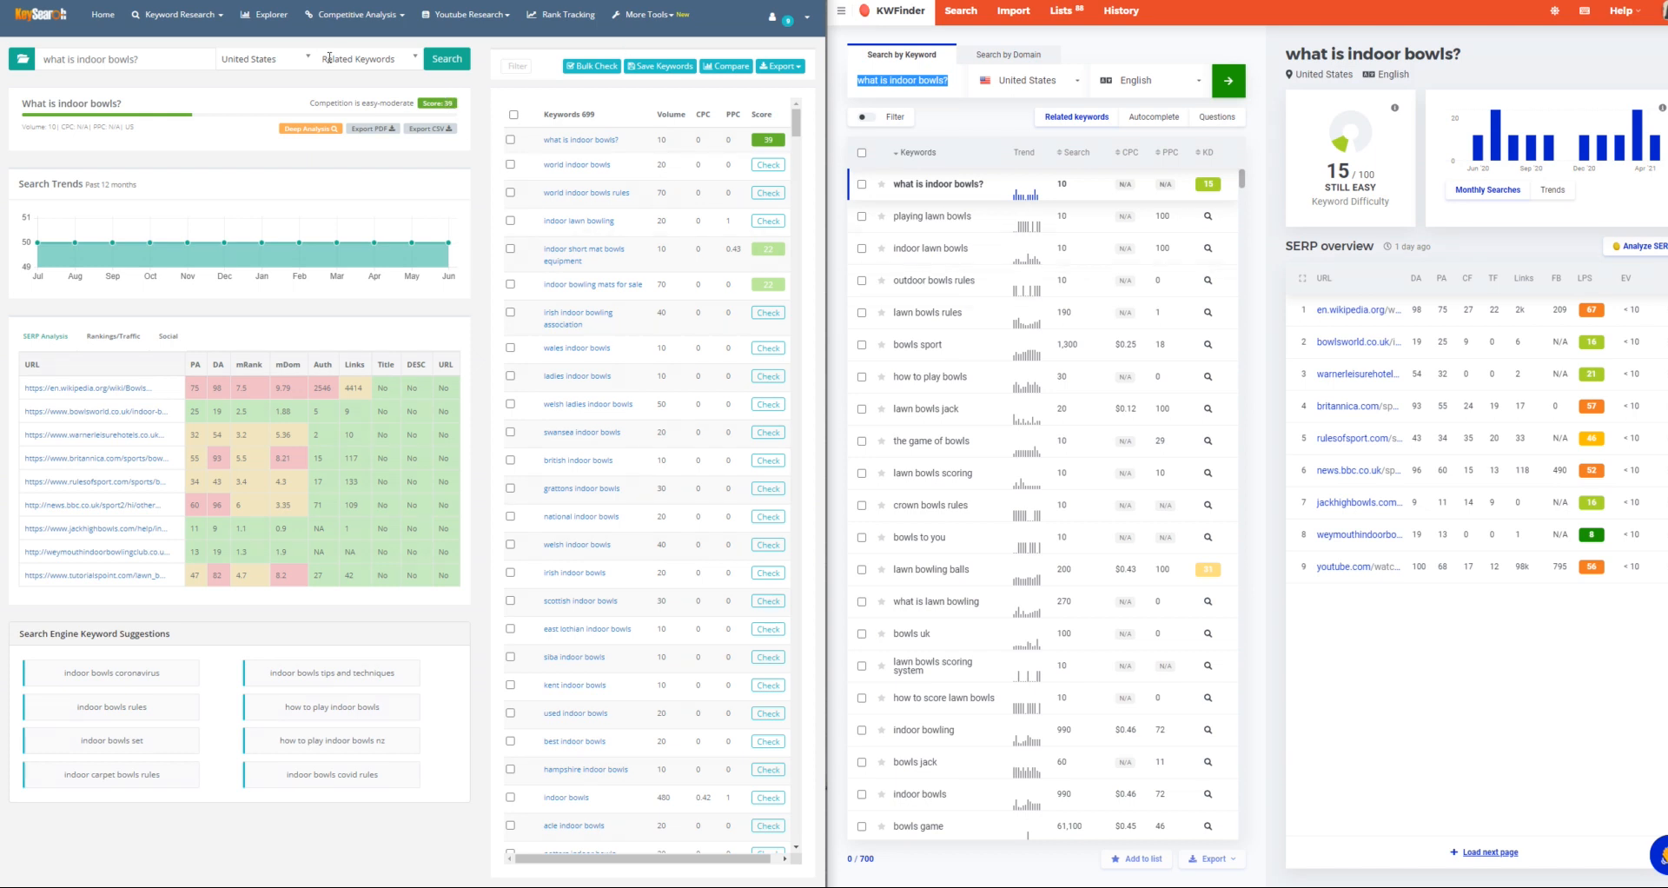
# Check the keyword list for the third entry and search KeySearch for "why does my dog smell?".
pyautogui.hotkey('ctrl', 'Tab')
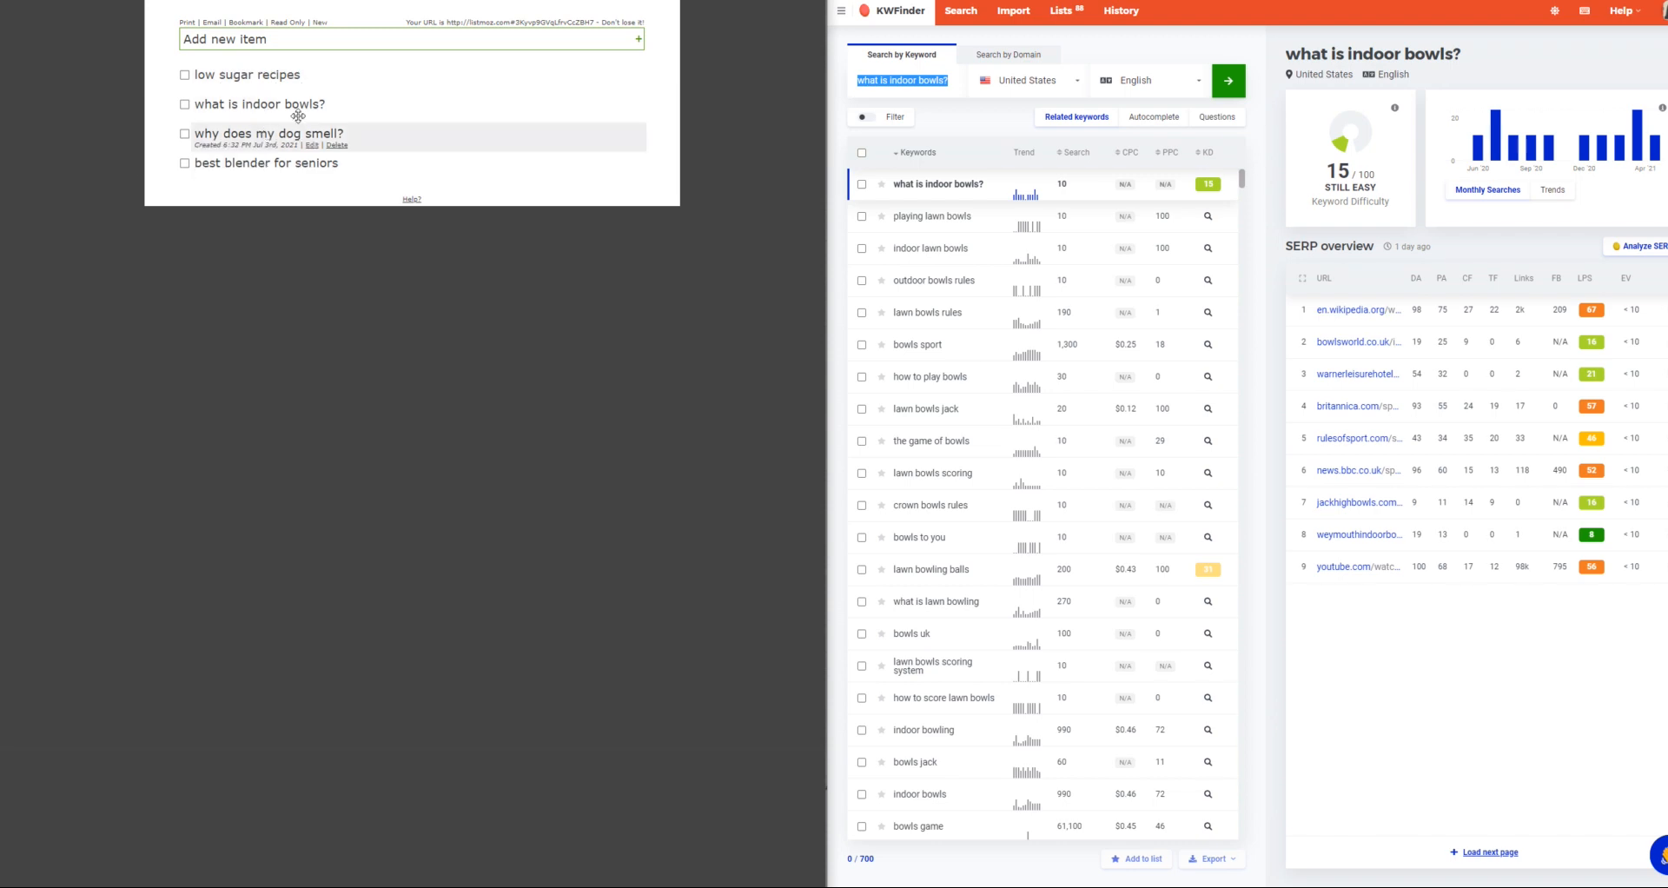
pyautogui.hotkey('ctrl', 'Tab')
pyautogui.click(144, 59)
pyautogui.tripleClick(134, 59)
pyautogui.write('why does my')
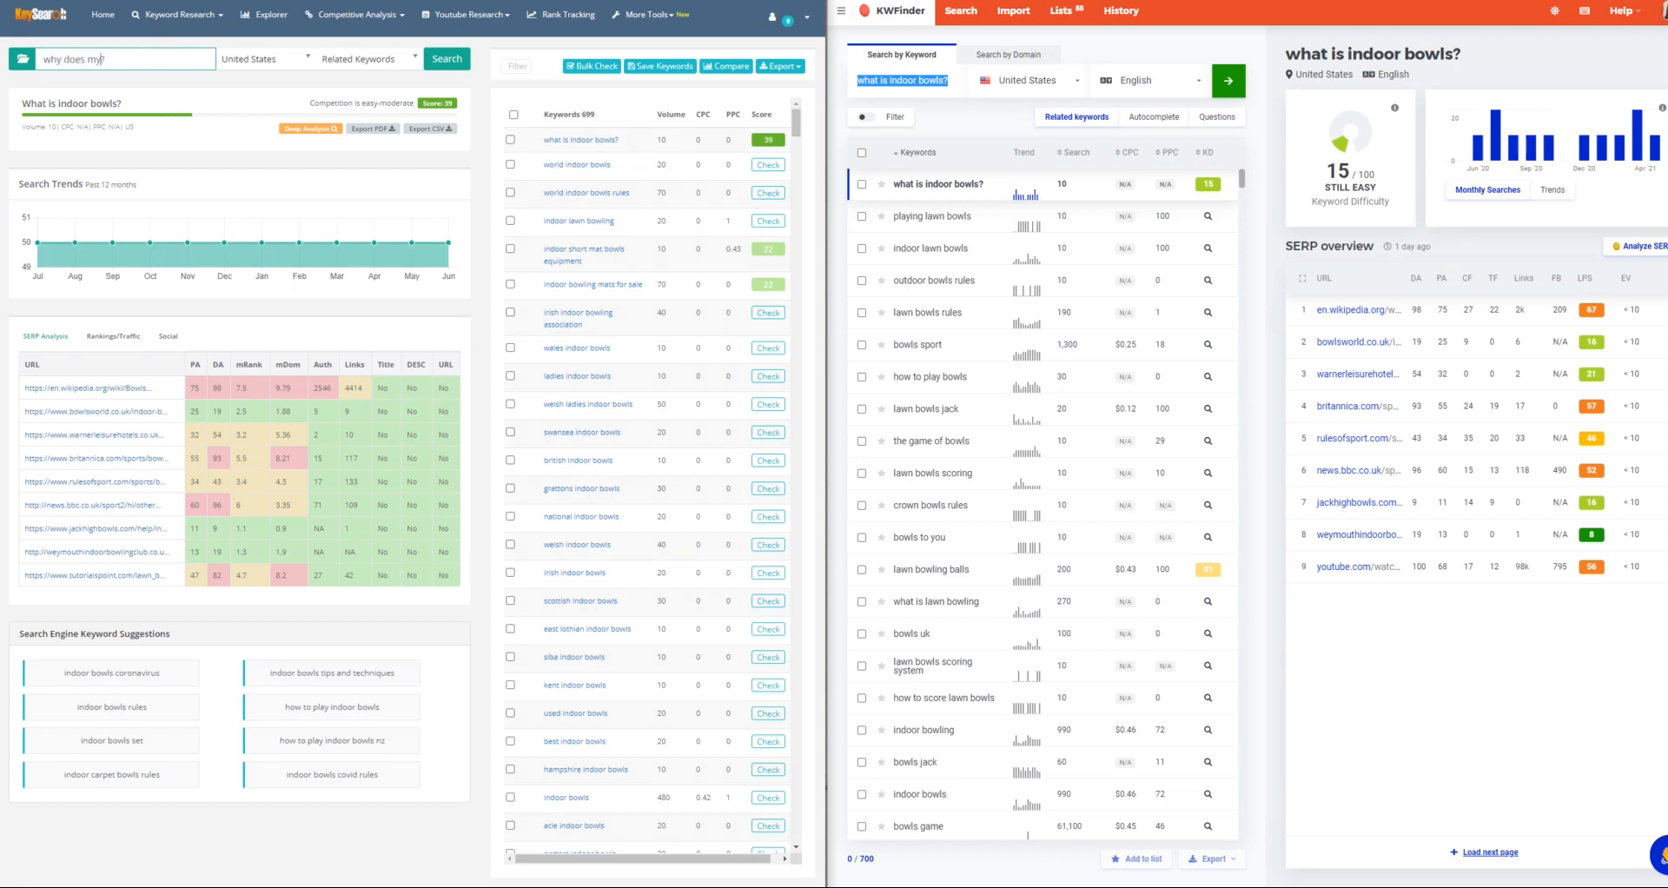
pyautogui.write(' dog smell')
pyautogui.press('Return')
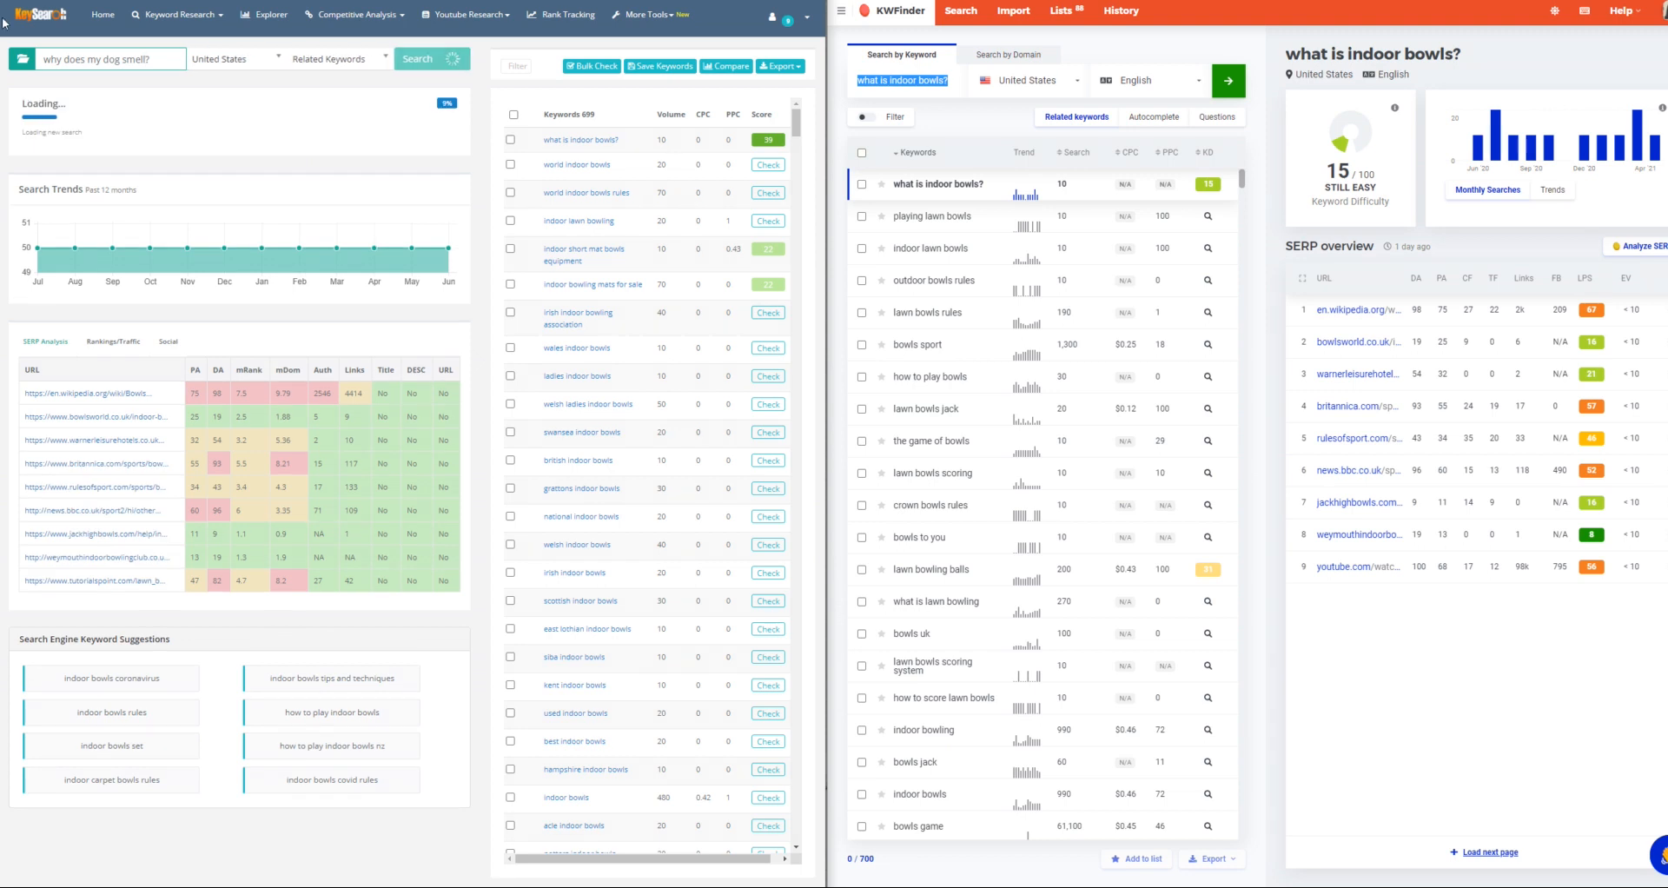
# Copy "why does my dog smell?" from KeySearch into KWFinder and run the search there.
pyautogui.rightClick(70, 56)
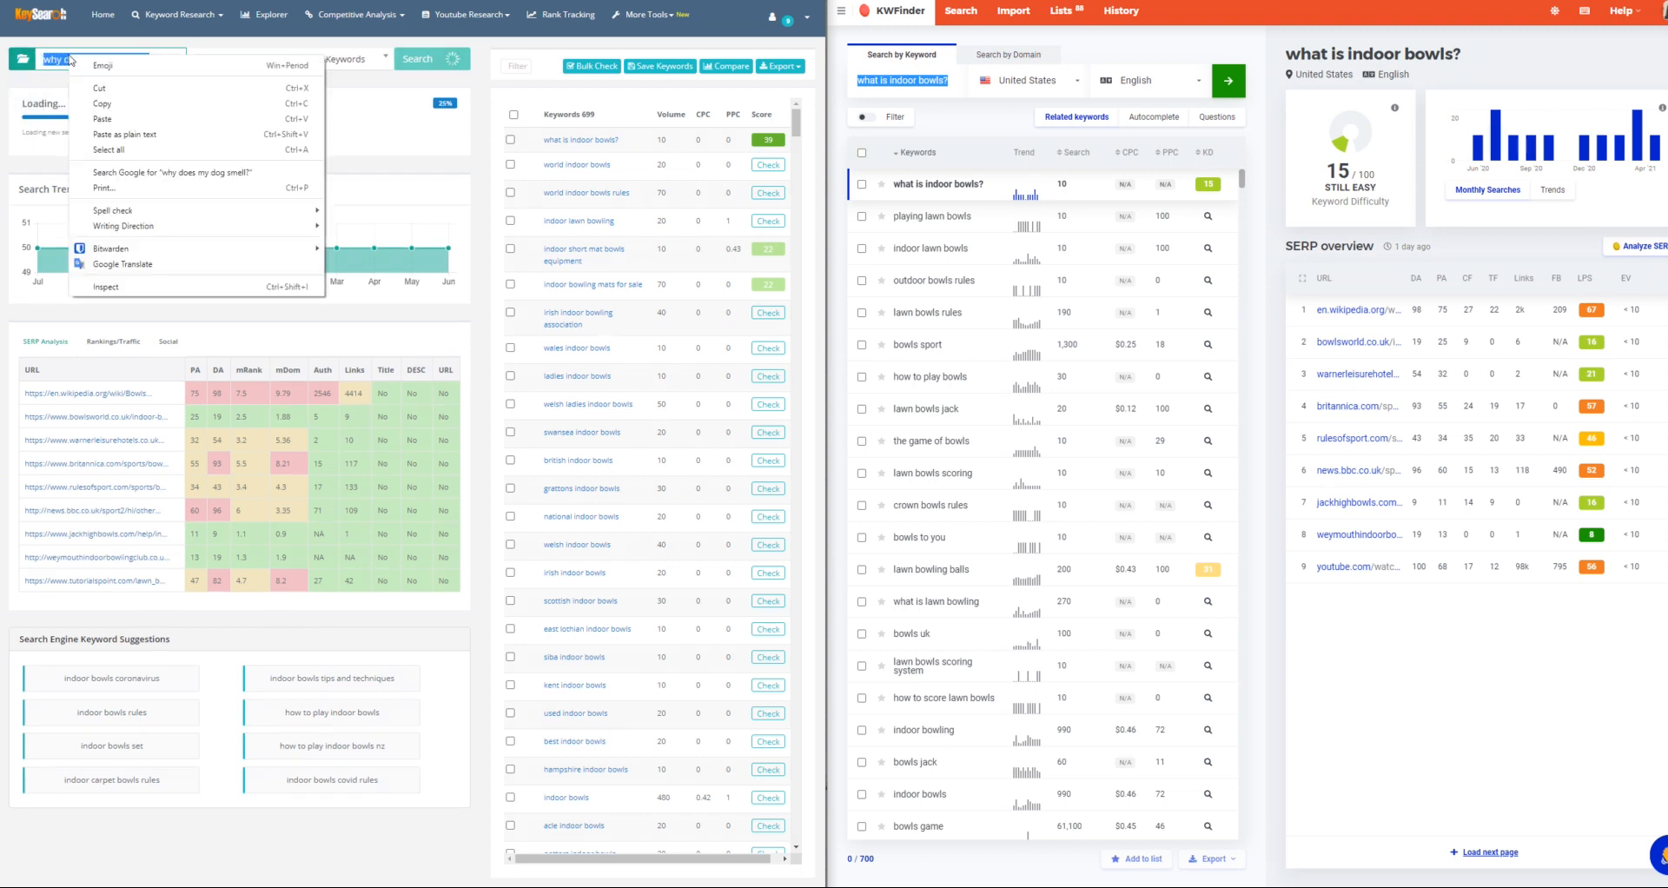
pyautogui.click(111, 102)
pyautogui.rightClick(926, 81)
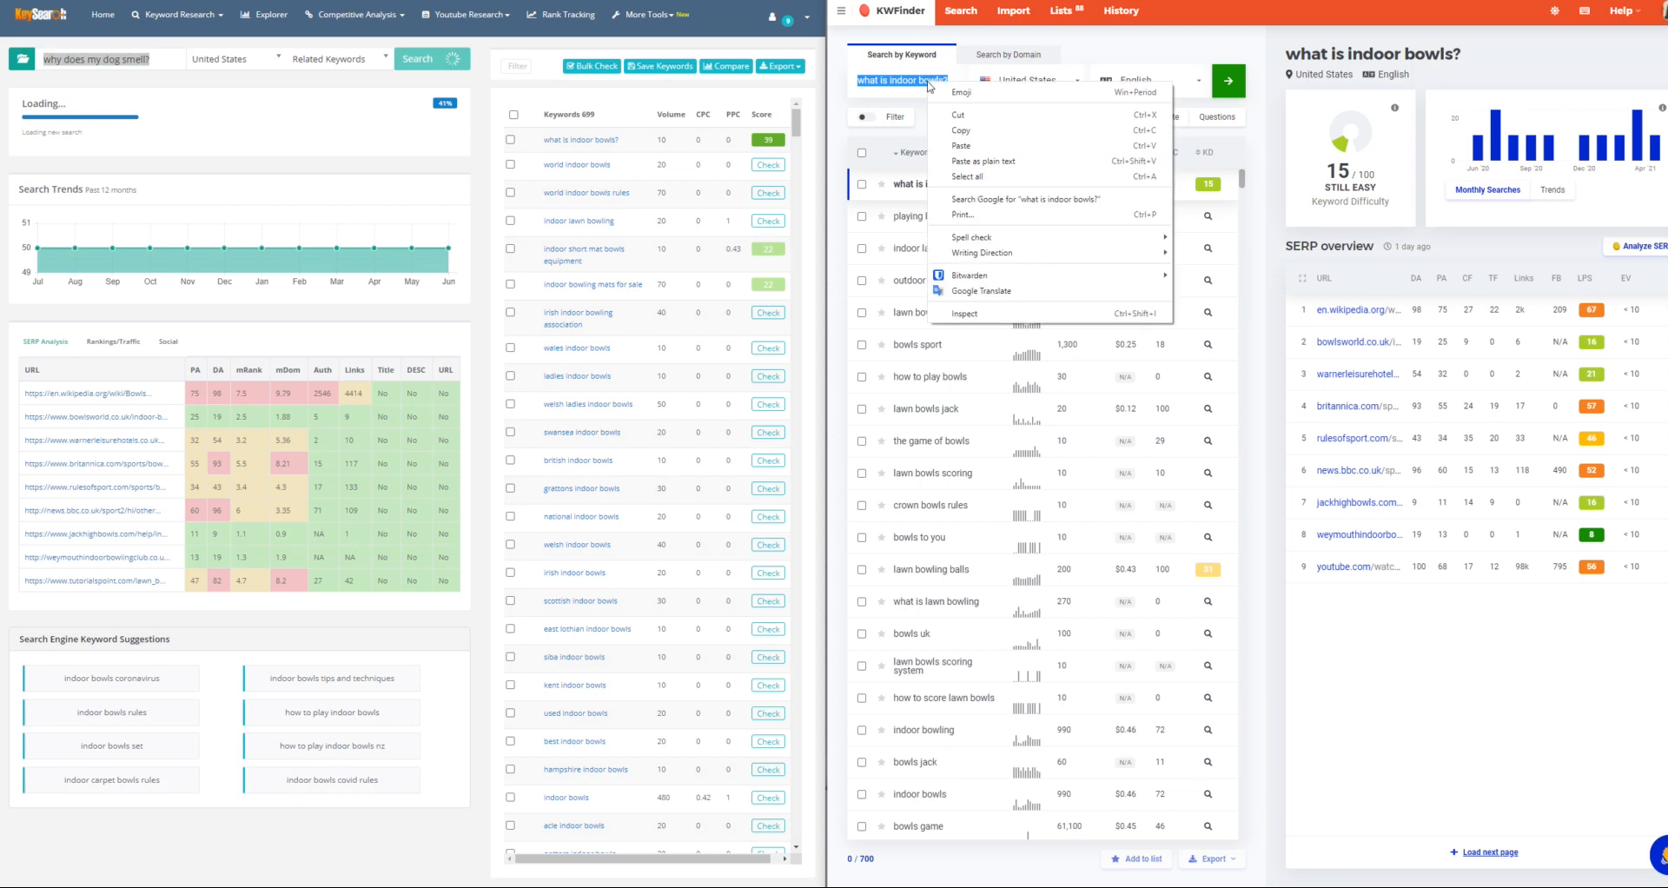
pyautogui.click(965, 153)
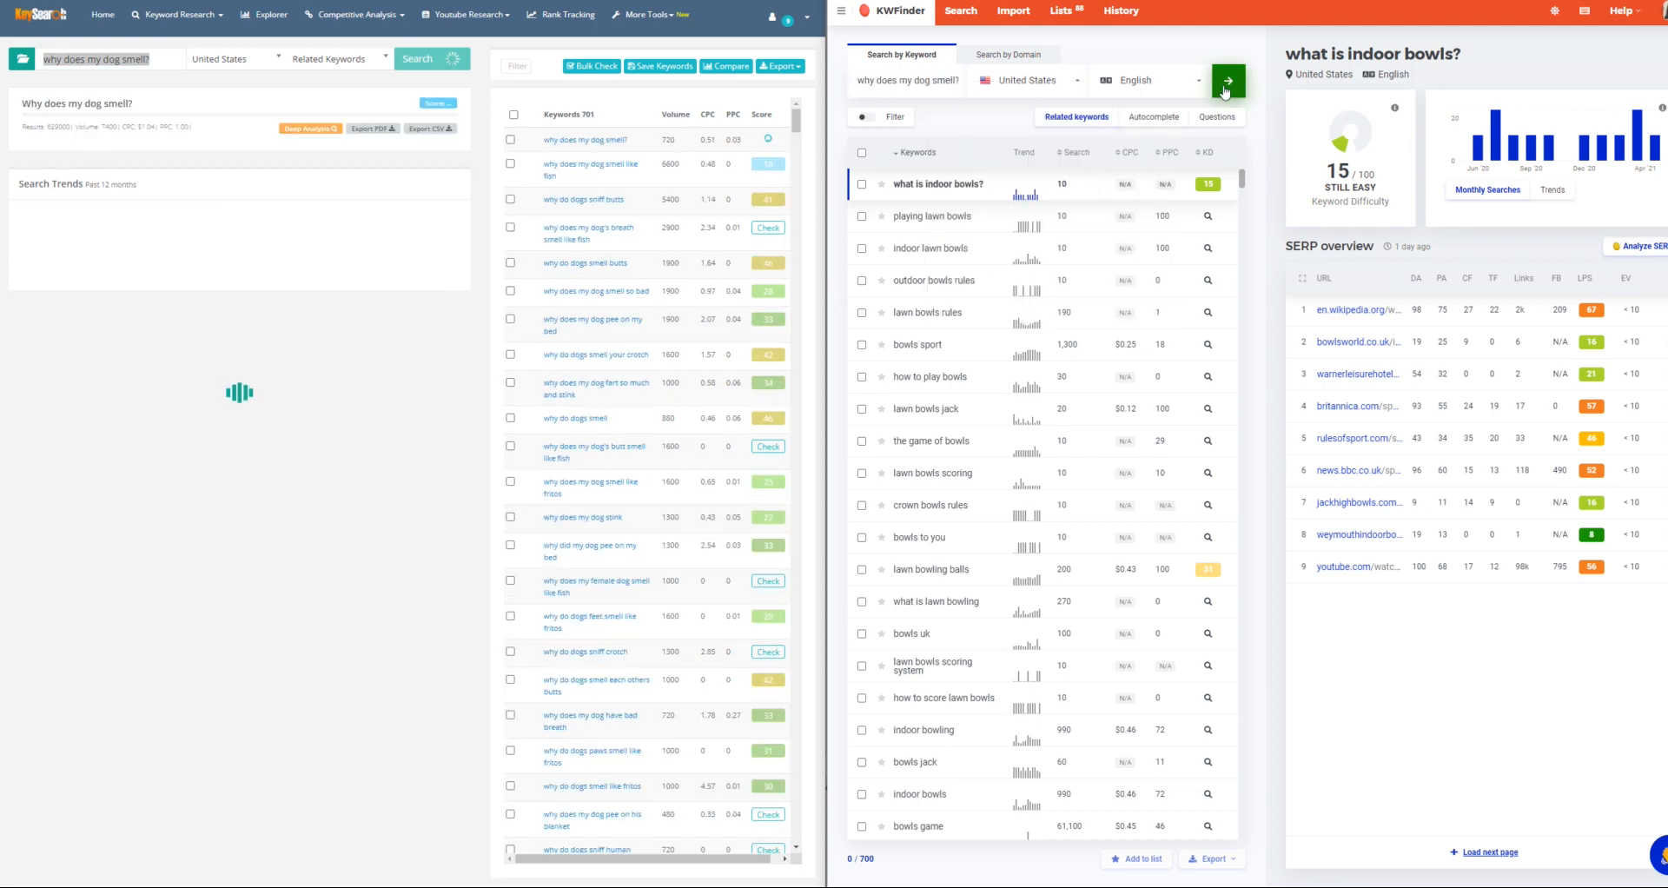
pyautogui.click(1227, 84)
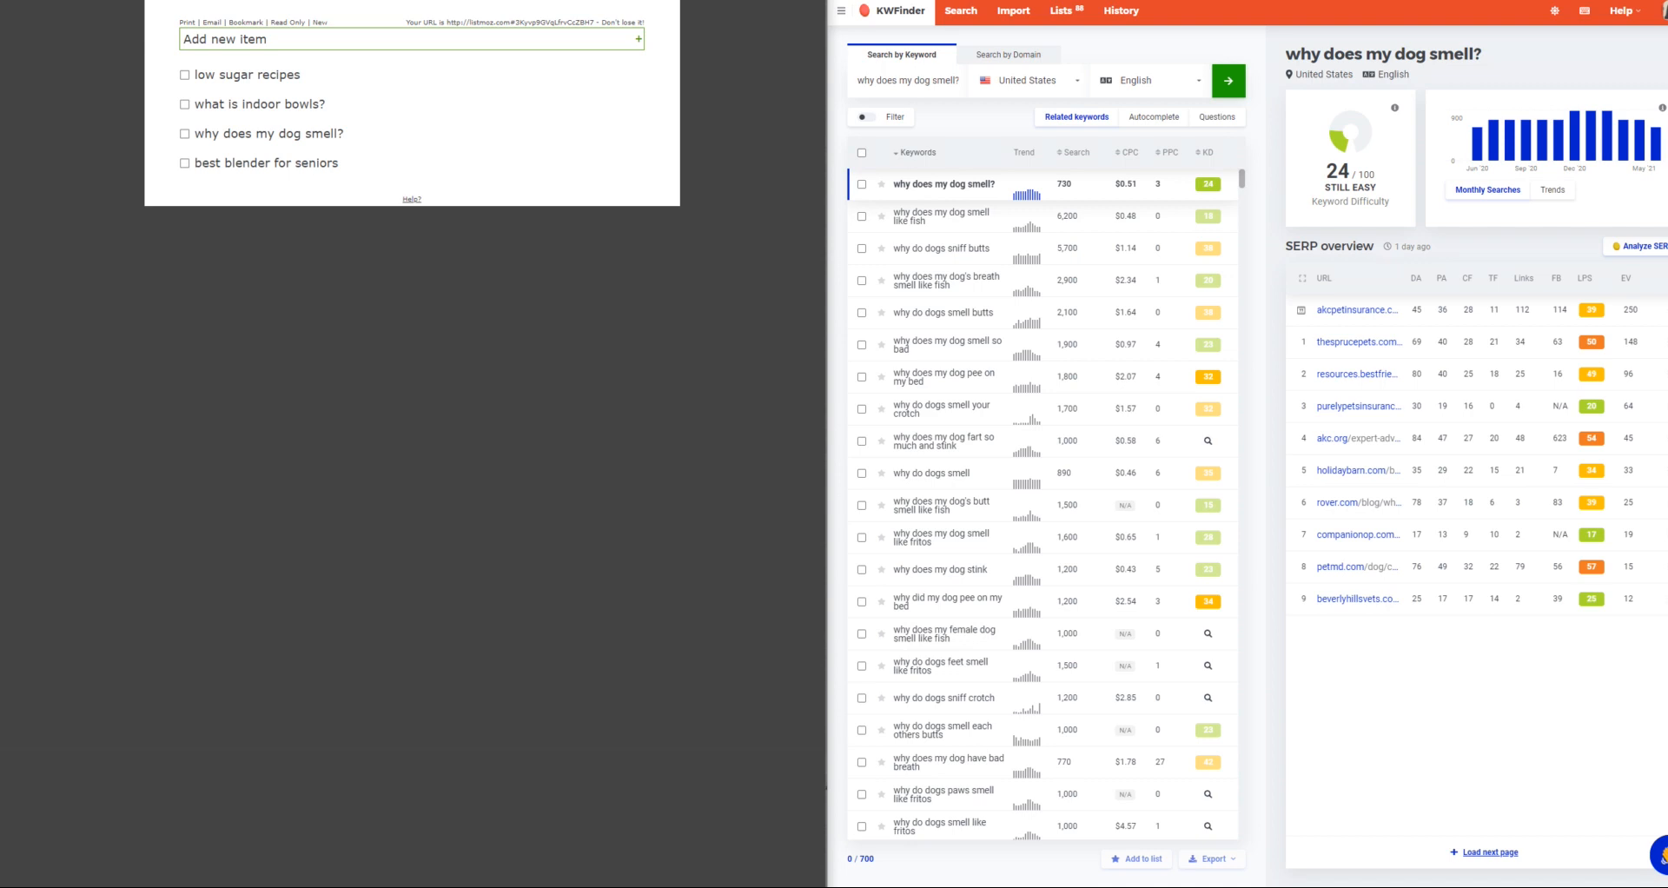
# Search KeySearch for "best blenders for seniors?" and copy that keyword.
pyautogui.click(608, 0)
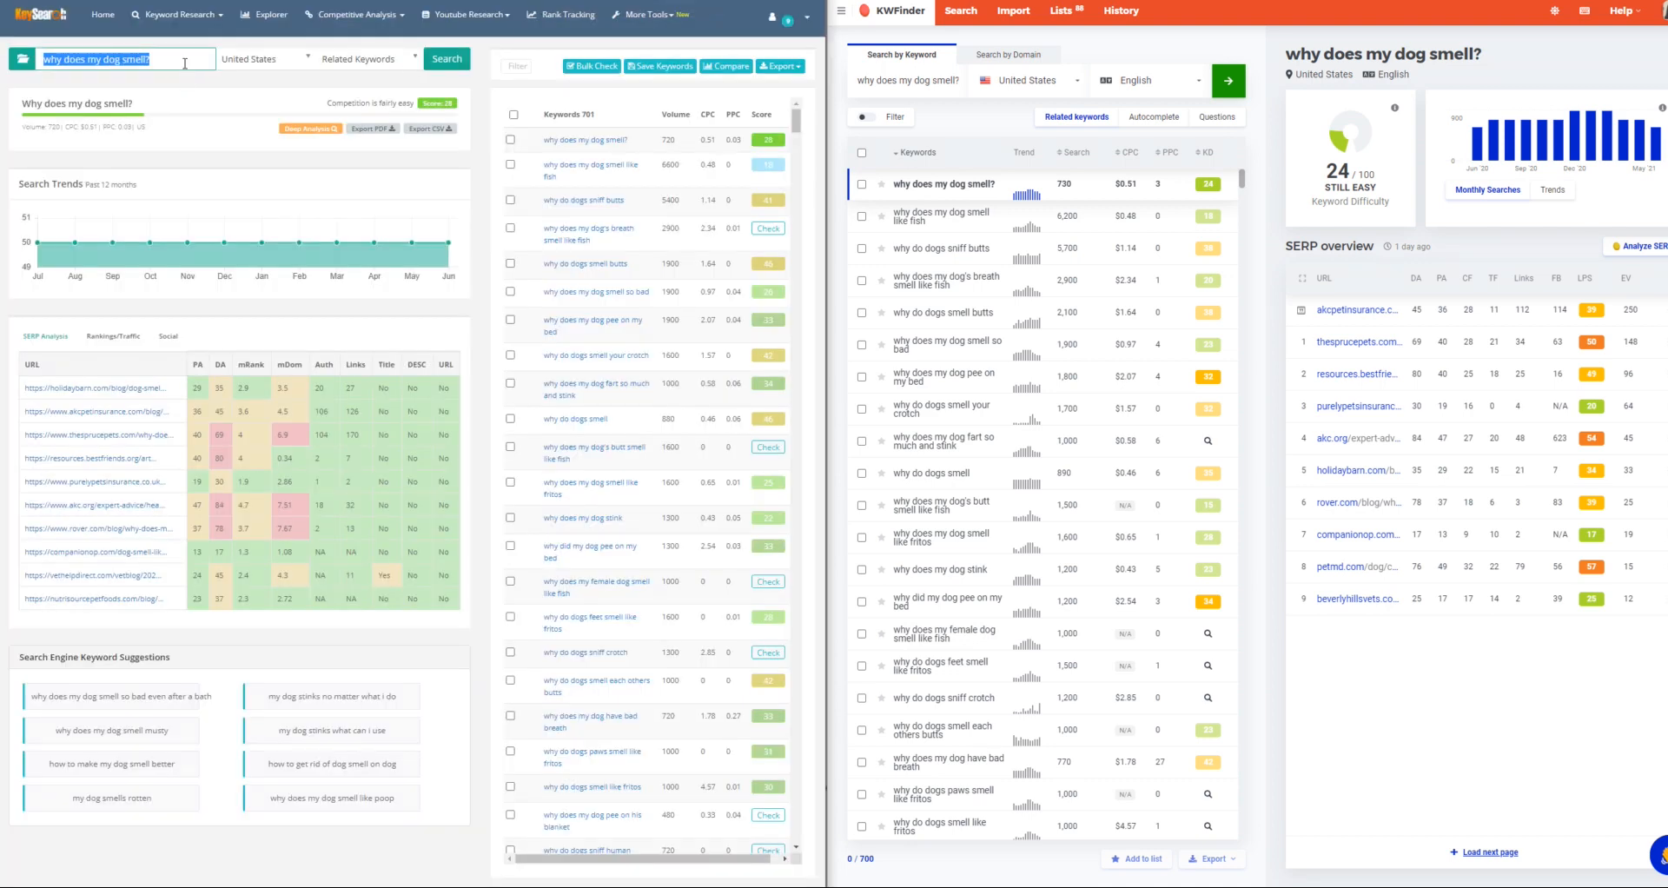
pyautogui.write('besy')
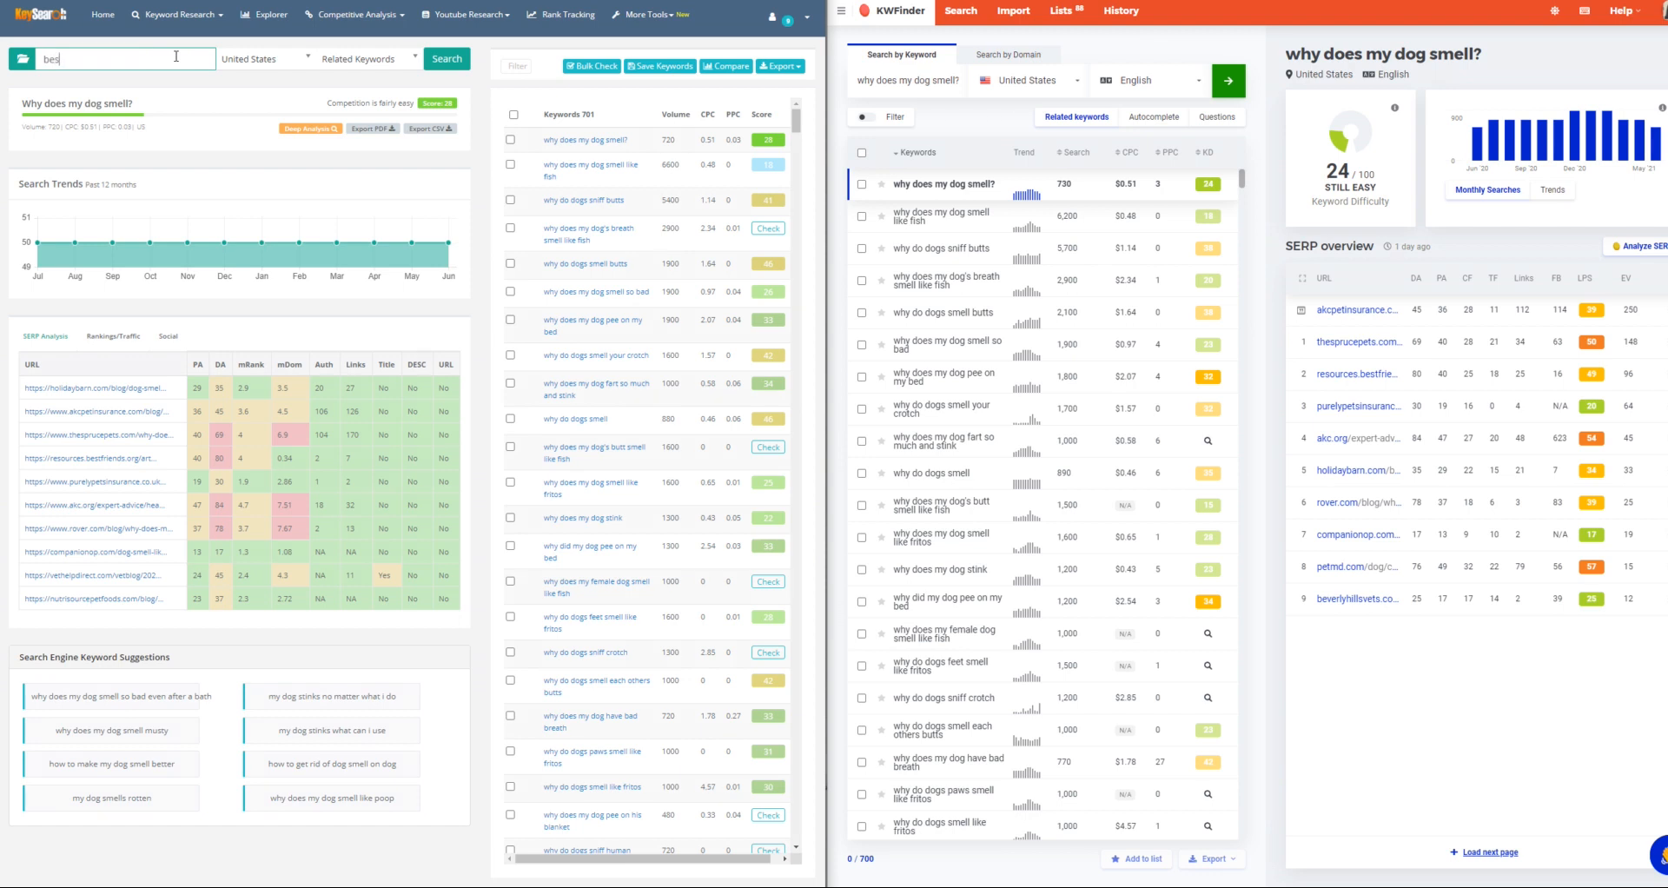
pyautogui.press('BackSpace')
pyautogui.write('t for')
pyautogui.write(' blenders fo')
pyautogui.write('r seniors')
pyautogui.moveTo(176, 56); pyautogui.dragTo(48, 49)
pyautogui.rightClick(82, 60)
pyautogui.click(131, 116)
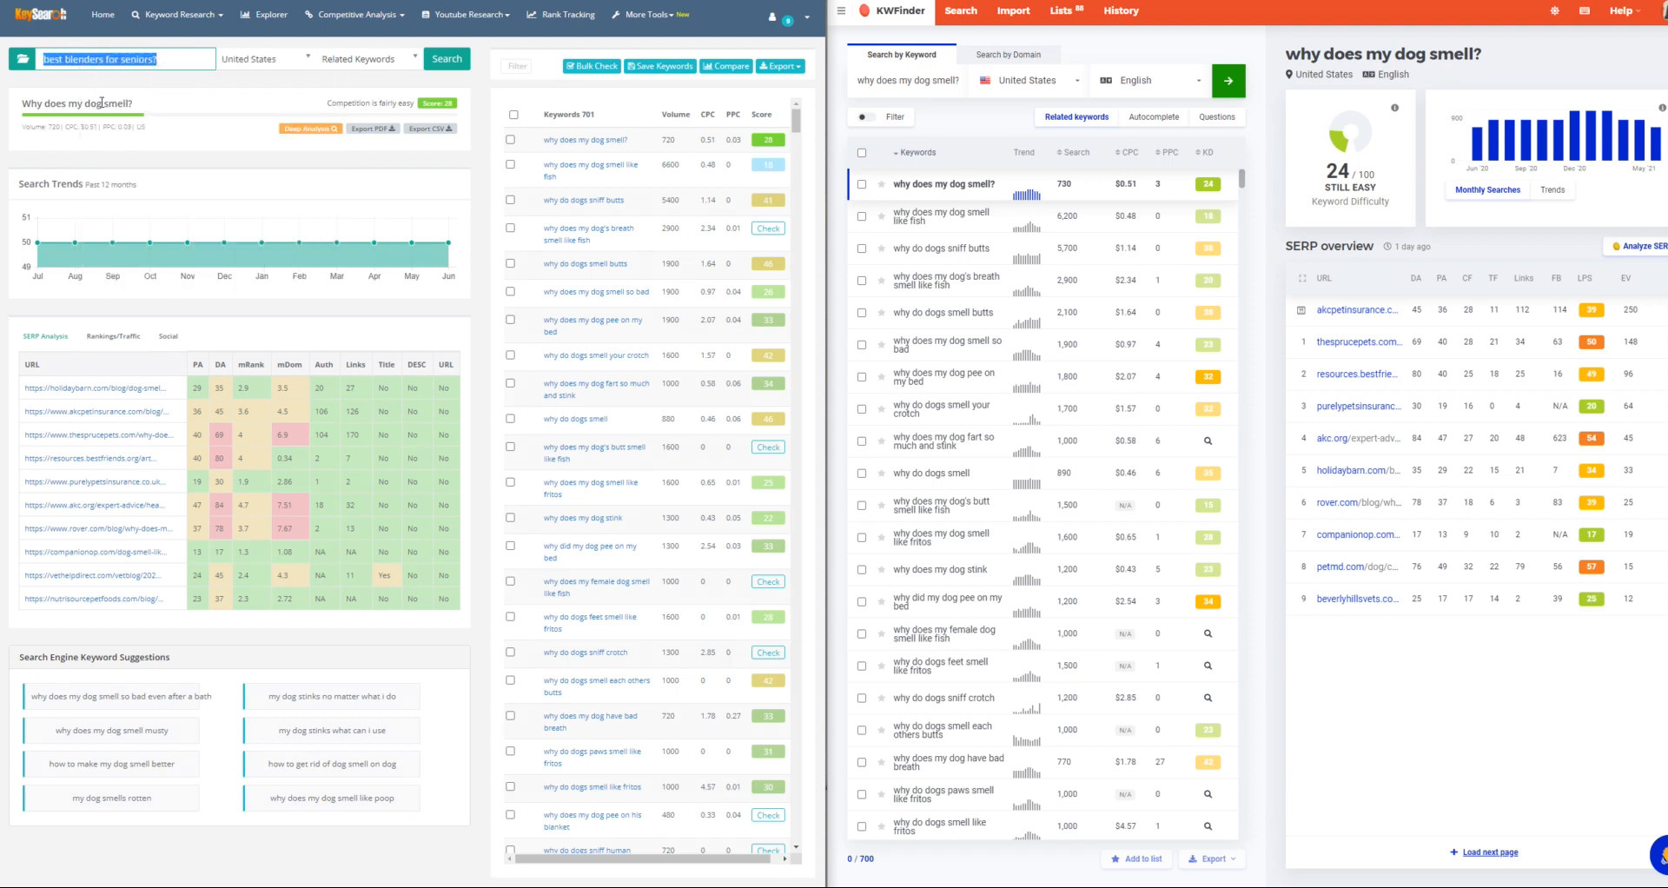
pyautogui.click(445, 63)
# Replace the KWFinder keyword with the copied "best blenders for seniors?" and run the search.
pyautogui.tripleClick(930, 80)
pyautogui.rightClick(931, 80)
pyautogui.click(1026, 153)
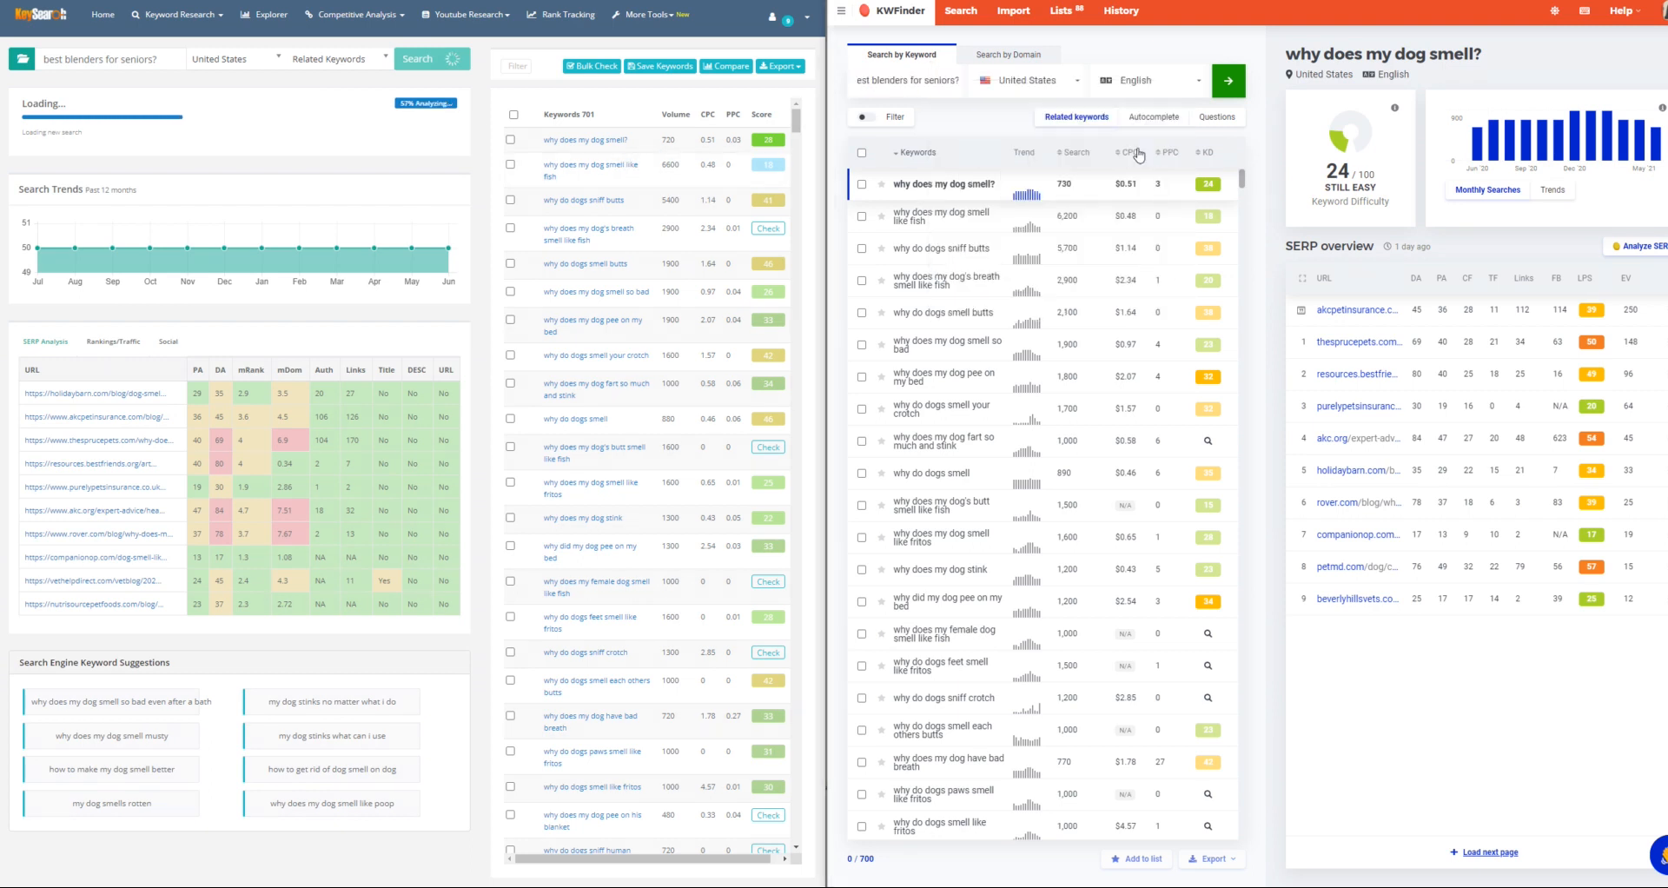
pyautogui.click(1229, 81)
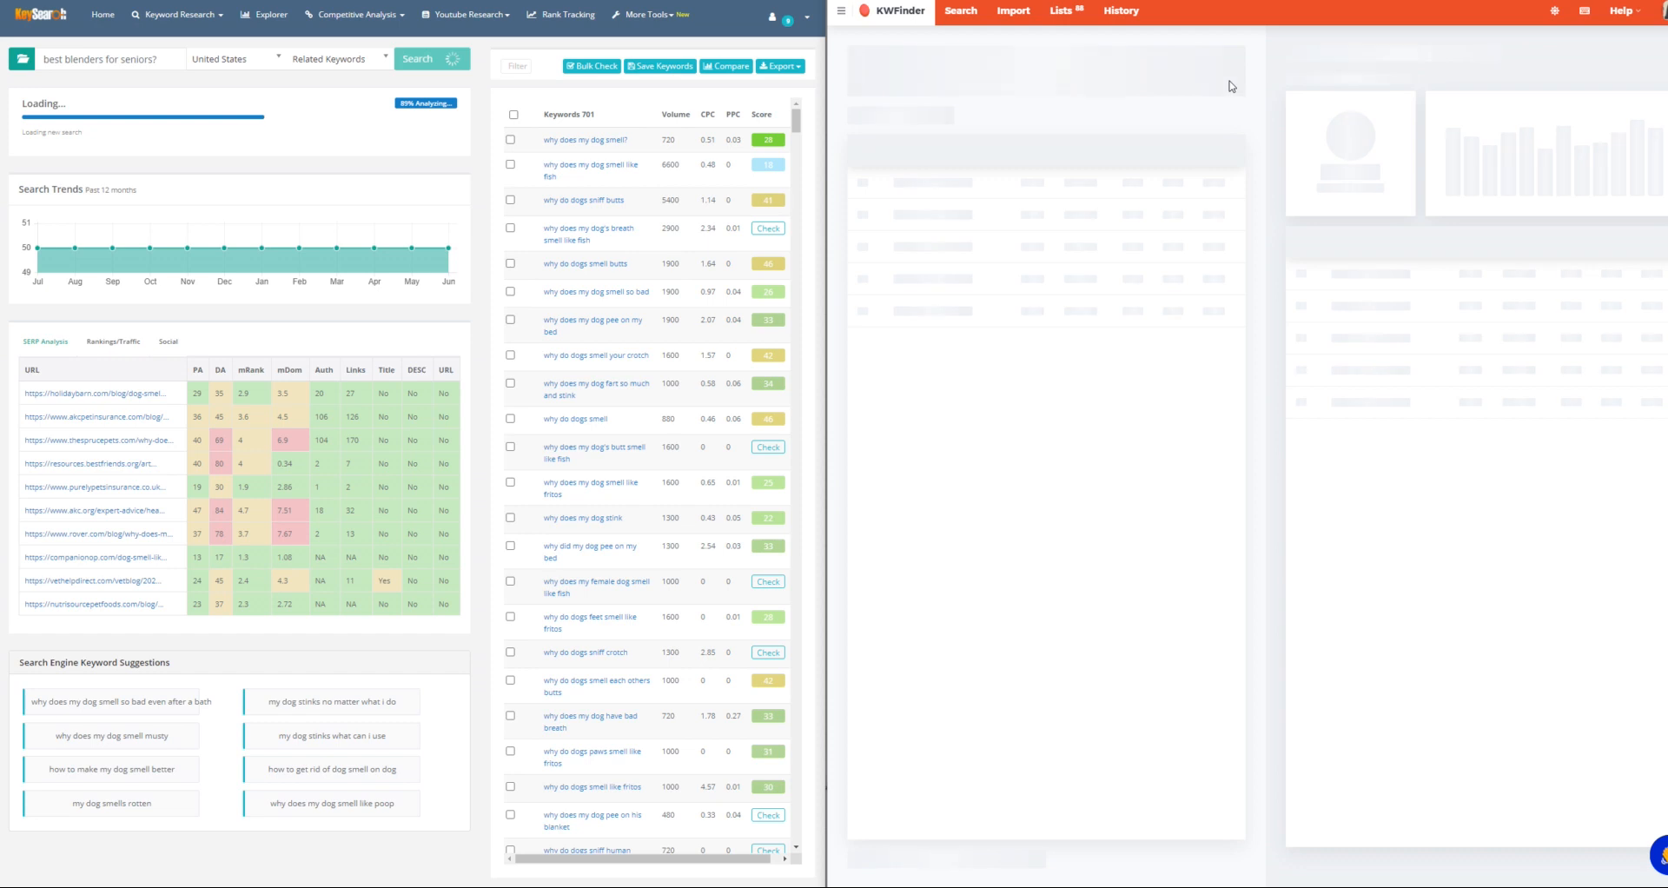